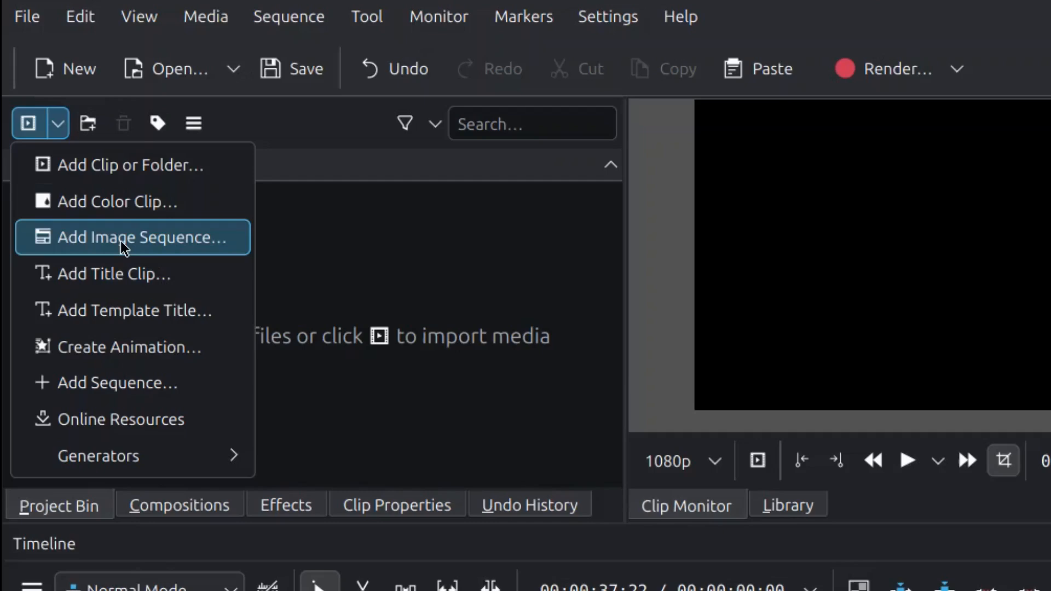
Create a title clip and add the text "Ven Malligai" to the left half of its canvas.
{"action": "left_click", "coordinate": [123, 278]}
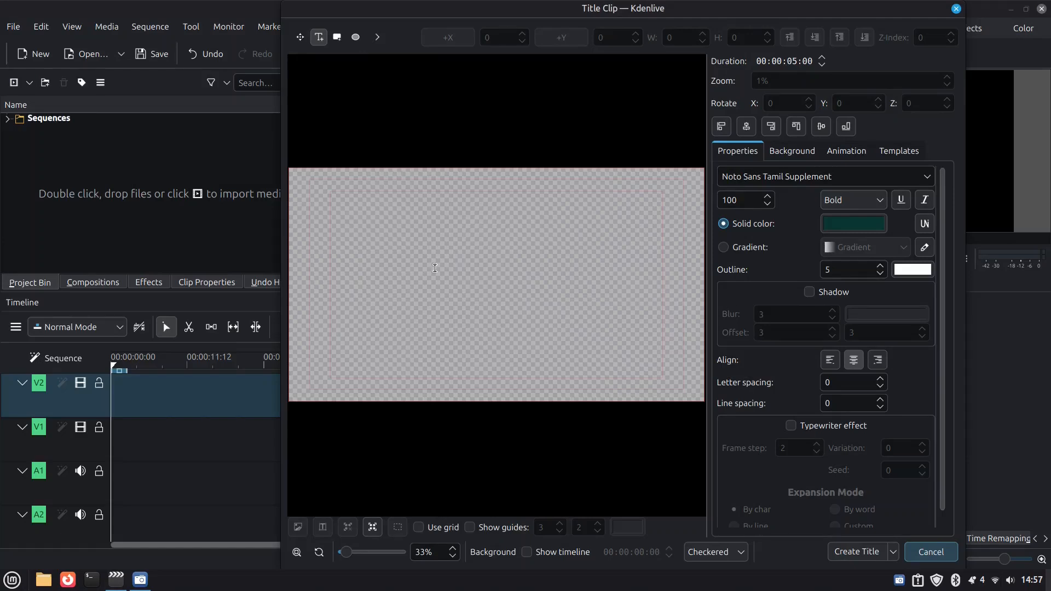
{"action": "left_click", "coordinate": [319, 37]}
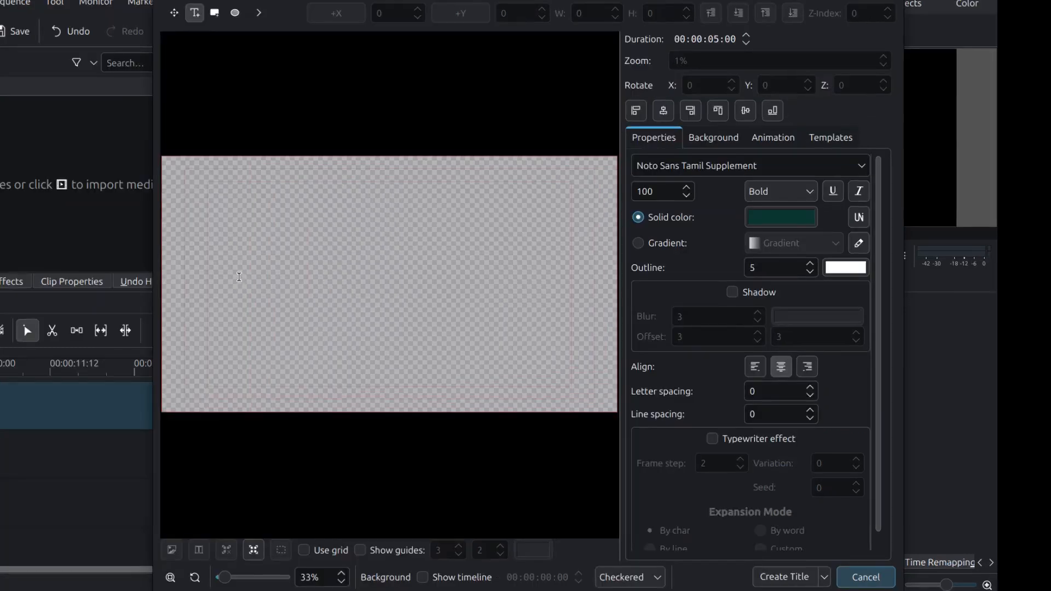
{"action": "left_click", "coordinate": [240, 277]}
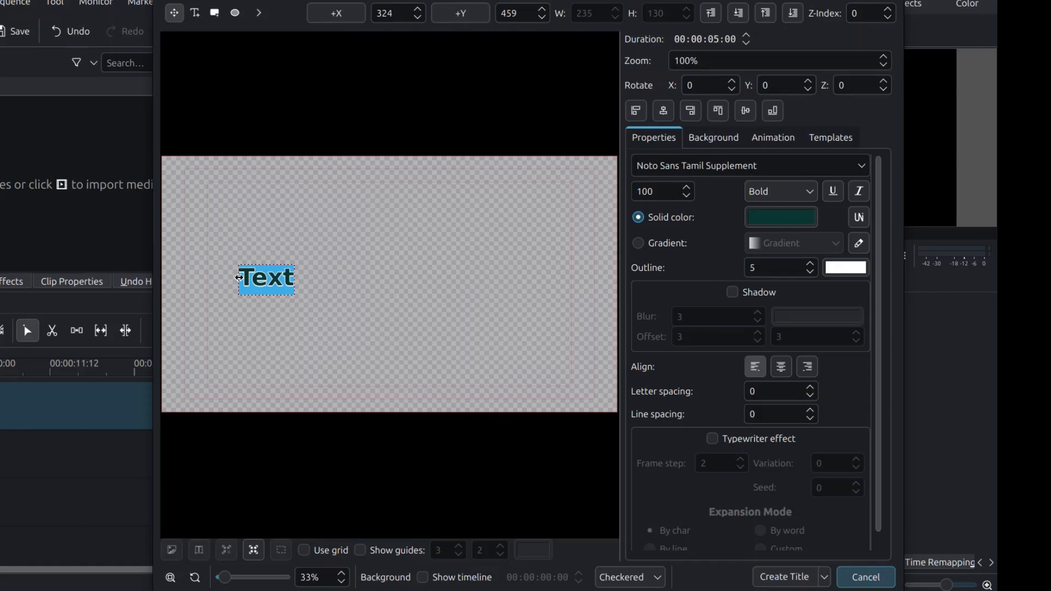
{"action": "type", "text": "Ve"}
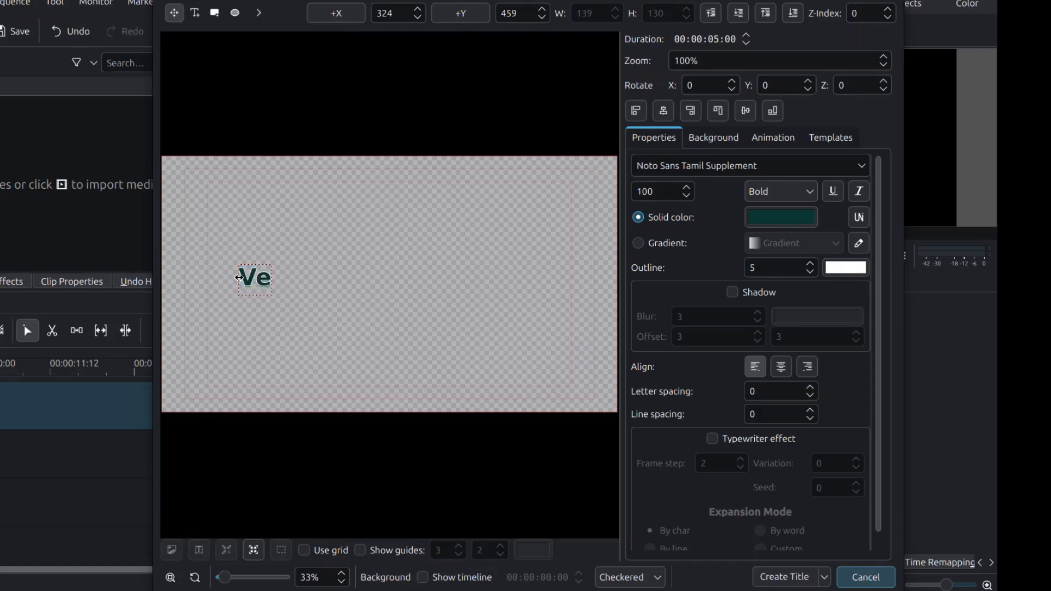
{"action": "type", "text": "n M"}
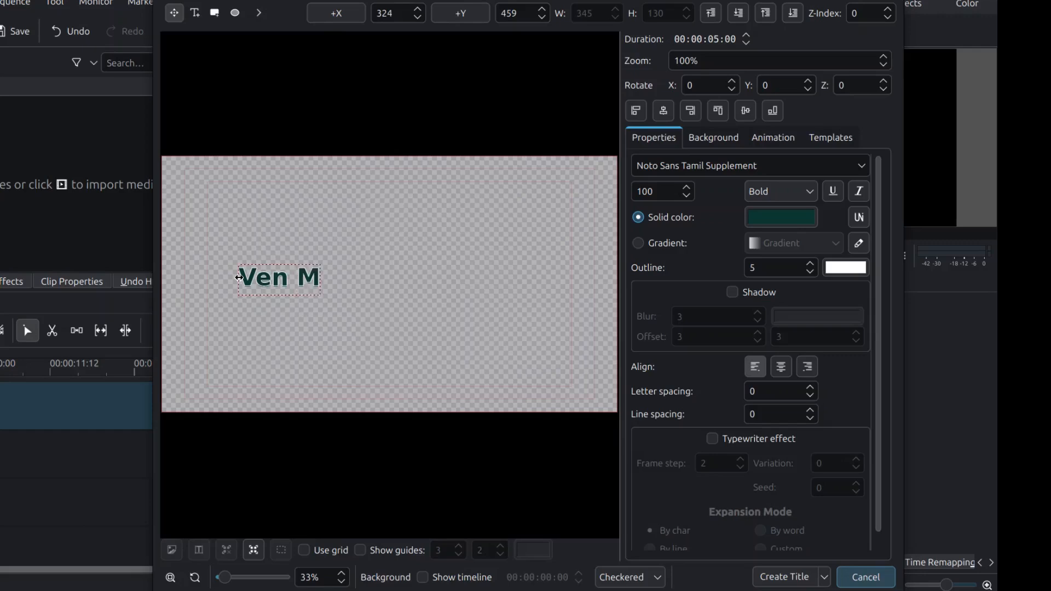
{"action": "type", "text": "alli"}
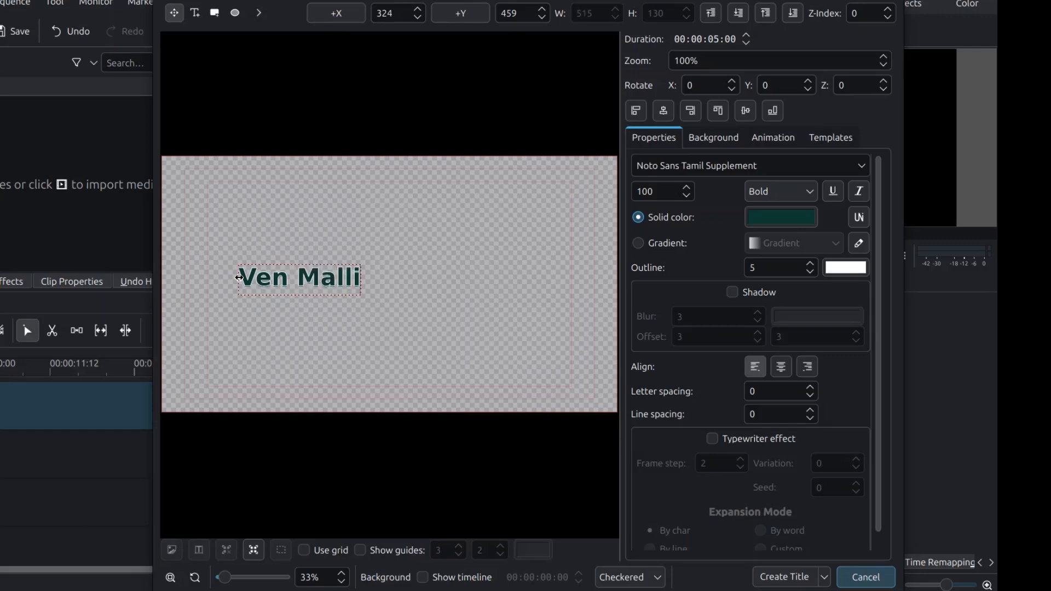
{"action": "type", "text": "gai"}
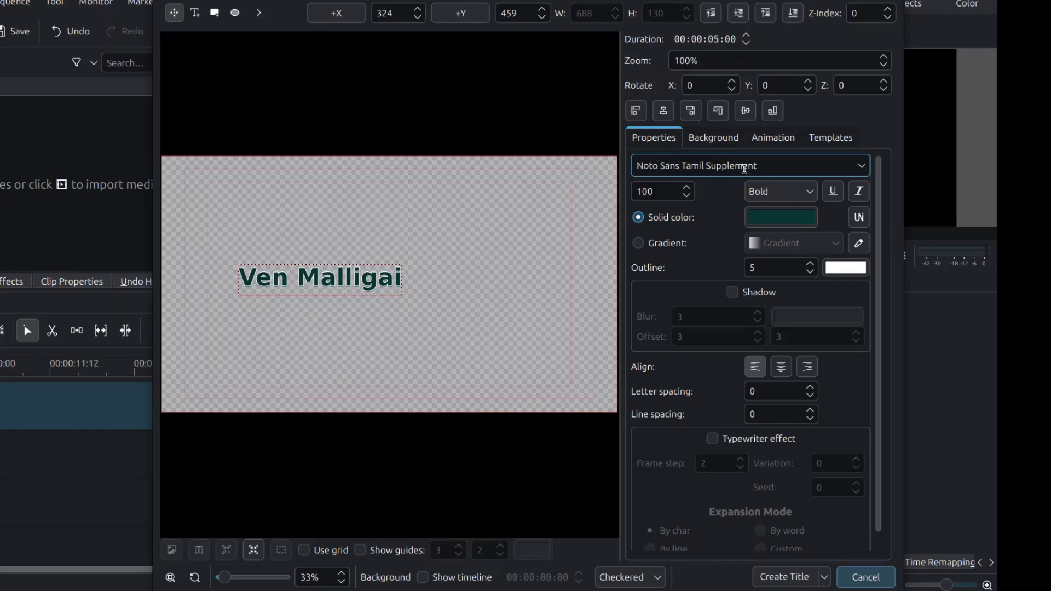
Try out other fonts on the Ven Malligai text, ending with TeX Gyre Bonum.
{"action": "scroll", "coordinate": [745, 168], "scroll_direction": "down", "scroll_amount": 6}
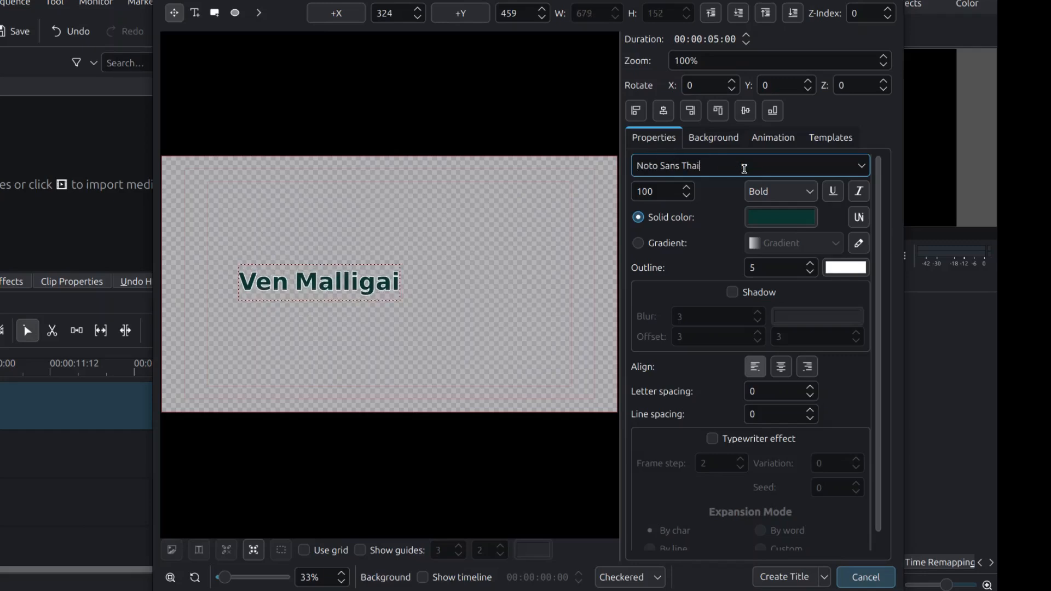
{"action": "scroll", "coordinate": [744, 168], "scroll_direction": "down", "scroll_amount": 3}
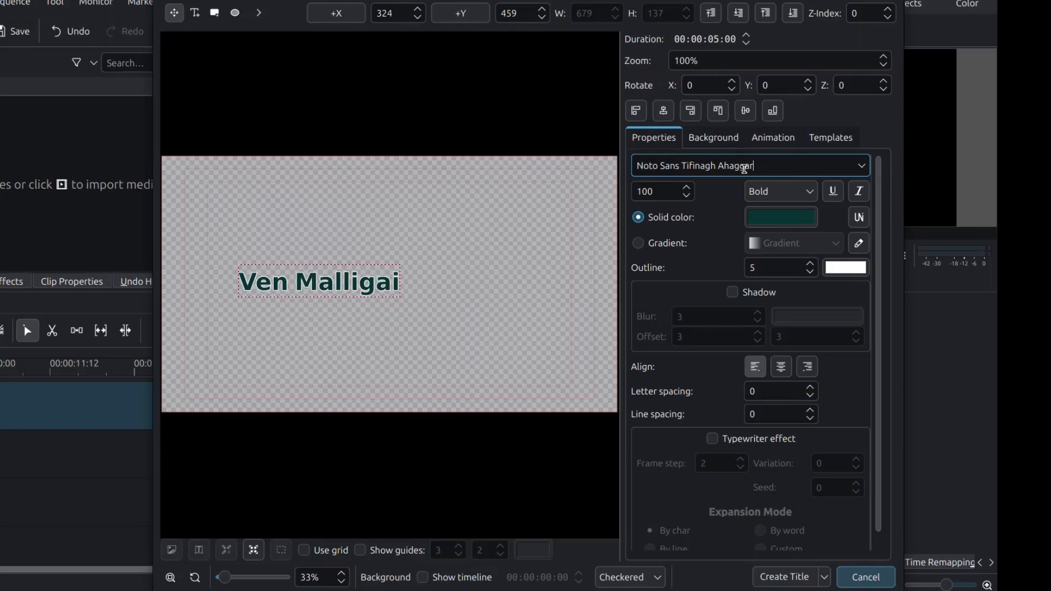
{"action": "scroll", "coordinate": [745, 168], "scroll_direction": "down", "scroll_amount": 5}
{"action": "scroll", "coordinate": [745, 168], "scroll_direction": "down", "scroll_amount": 6}
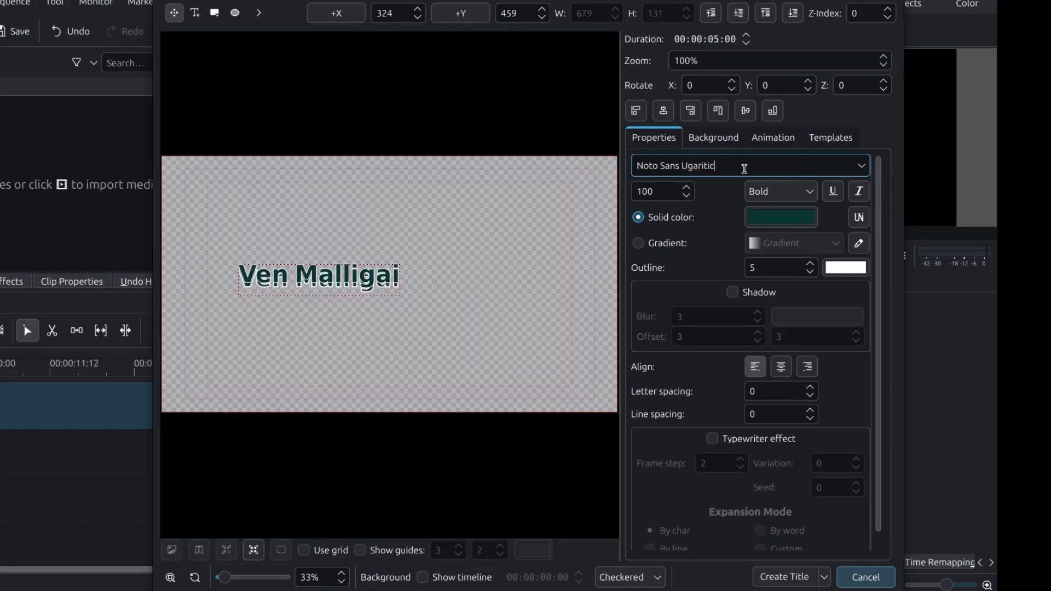
{"action": "scroll", "coordinate": [744, 168], "scroll_direction": "down", "scroll_amount": 4}
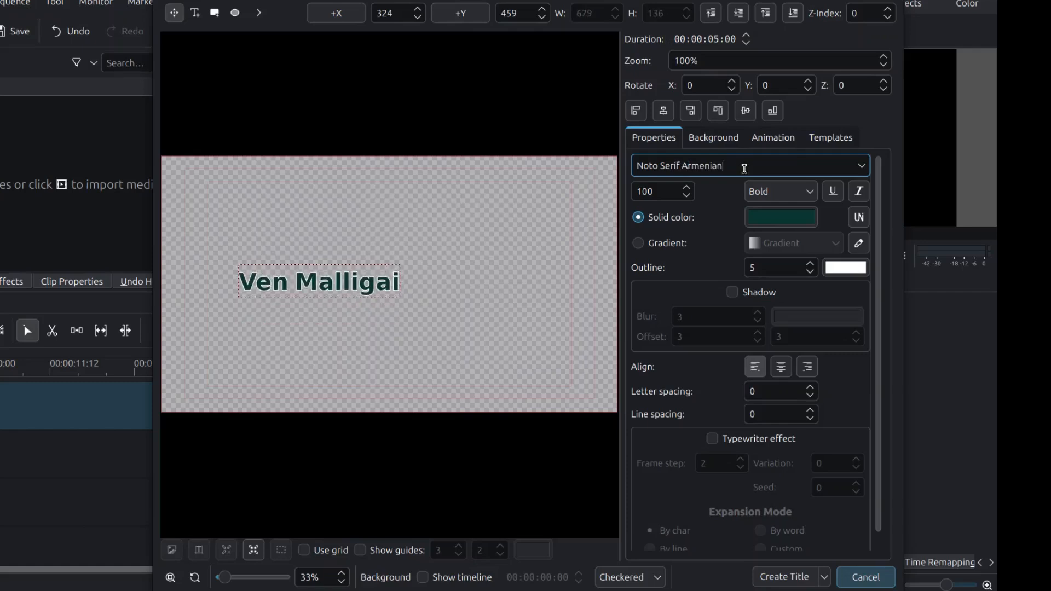
{"action": "scroll", "coordinate": [745, 168], "scroll_direction": "down", "scroll_amount": 6}
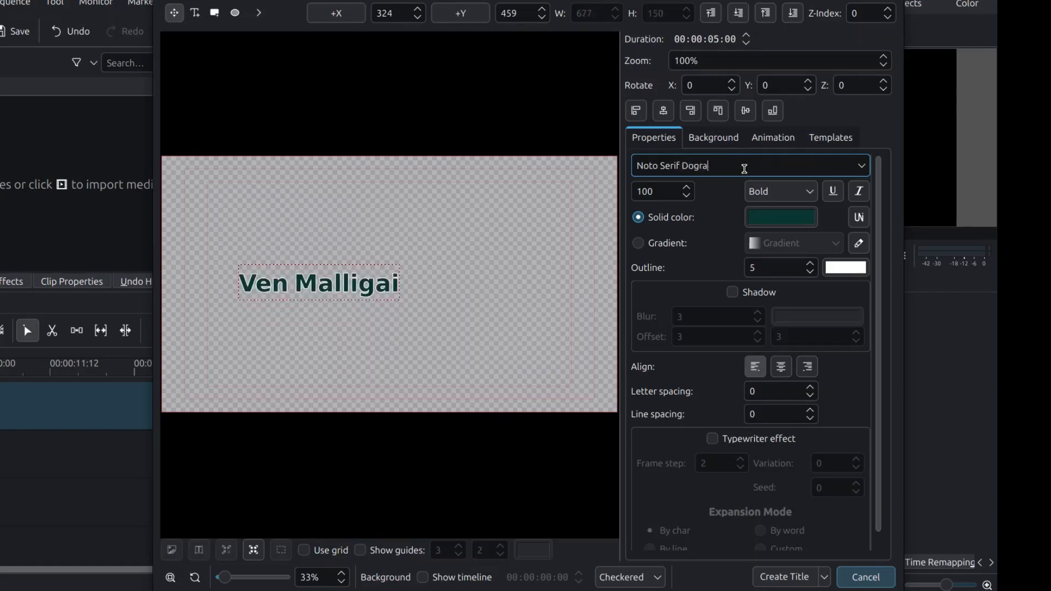
{"action": "scroll", "coordinate": [745, 168], "scroll_direction": "down", "scroll_amount": 8}
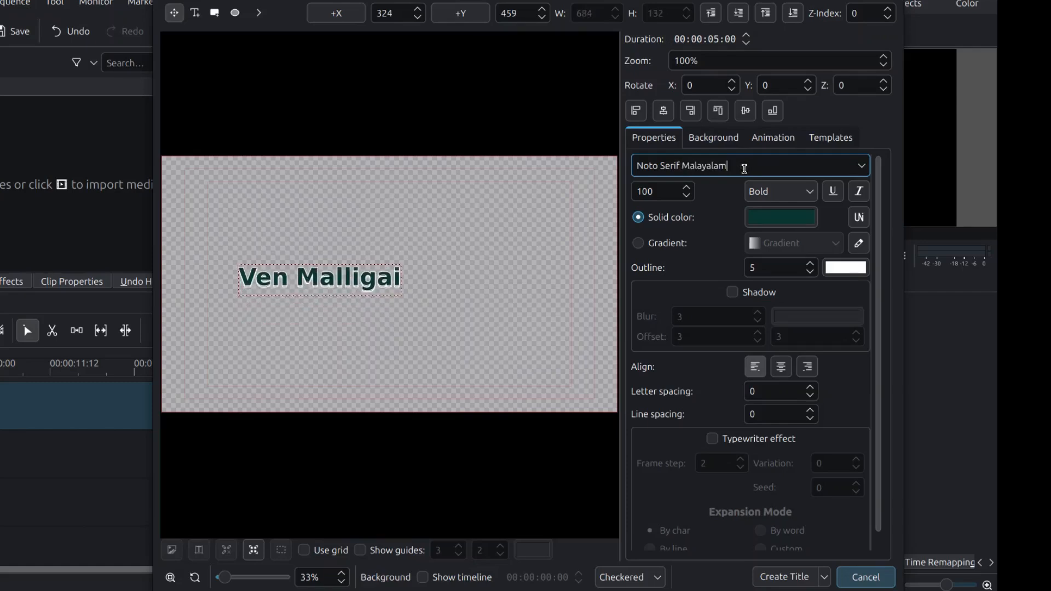
{"action": "scroll", "coordinate": [745, 169], "scroll_direction": "down", "scroll_amount": 7}
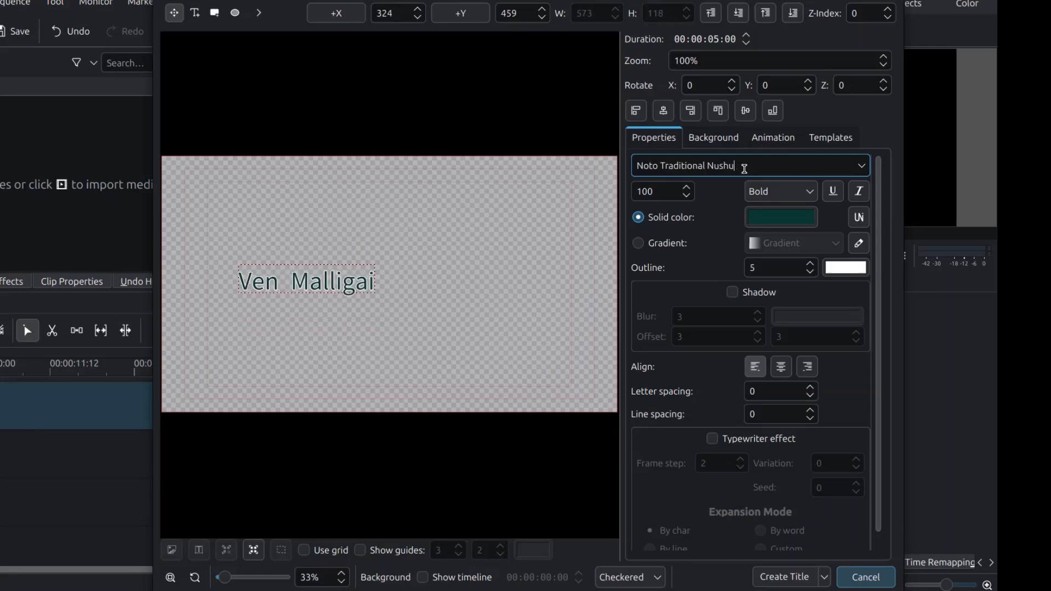
{"action": "scroll", "coordinate": [745, 169], "scroll_direction": "up", "scroll_amount": 5}
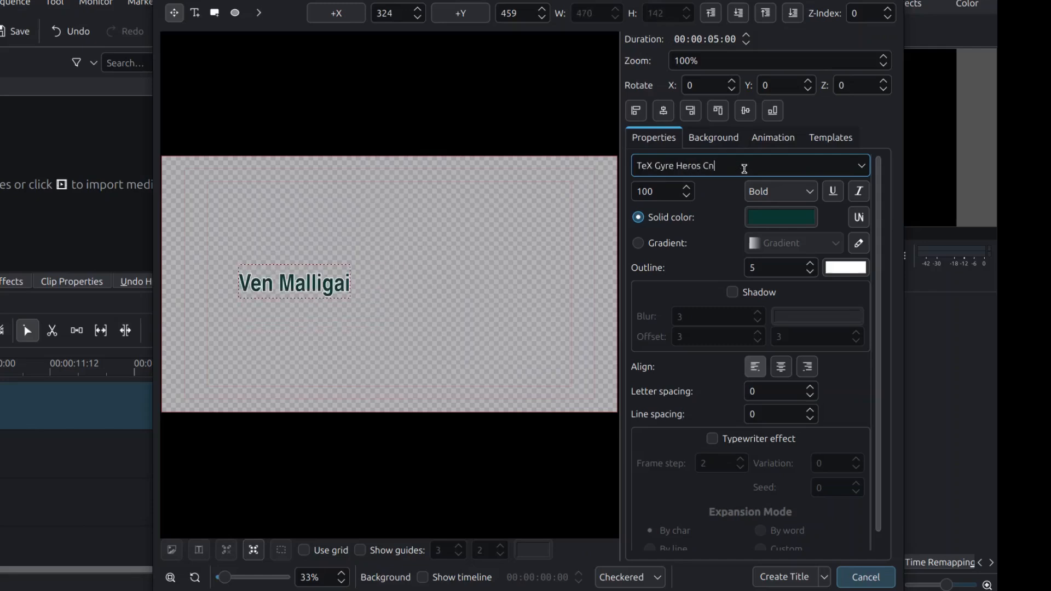
{"action": "scroll", "coordinate": [745, 169], "scroll_direction": "down", "scroll_amount": 1}
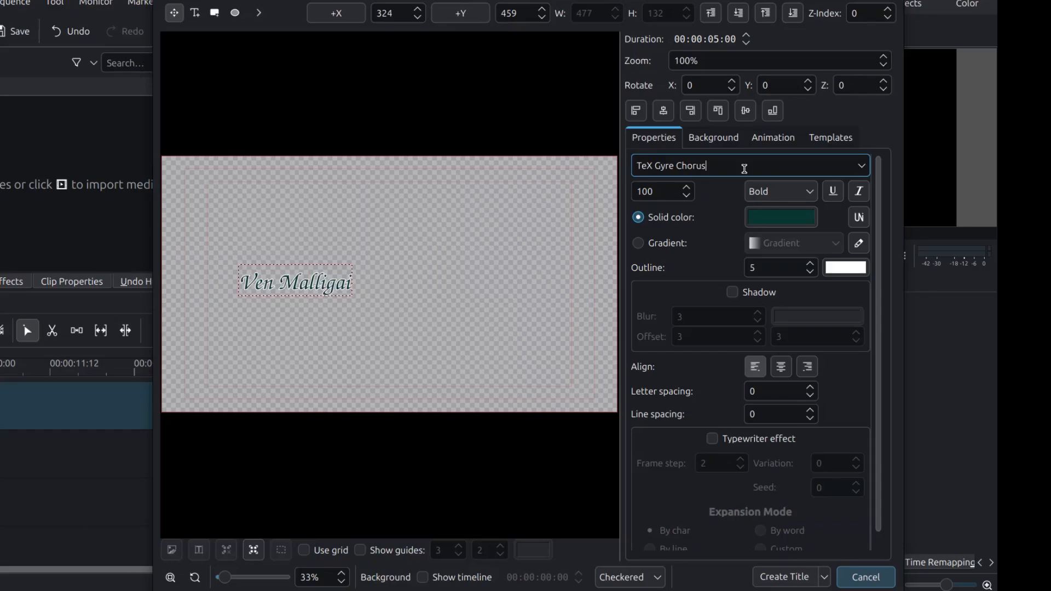
{"action": "scroll", "coordinate": [745, 168], "scroll_direction": "up", "scroll_amount": 1}
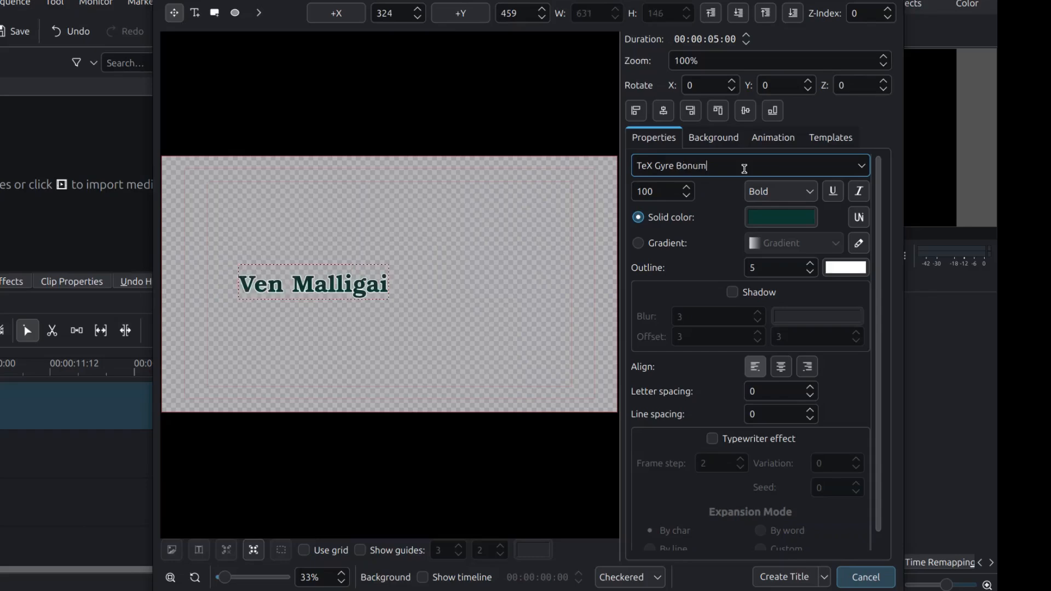
Try the Z003 [UKWN] font on the Ven Malligai text.
{"action": "left_click", "coordinate": [862, 169]}
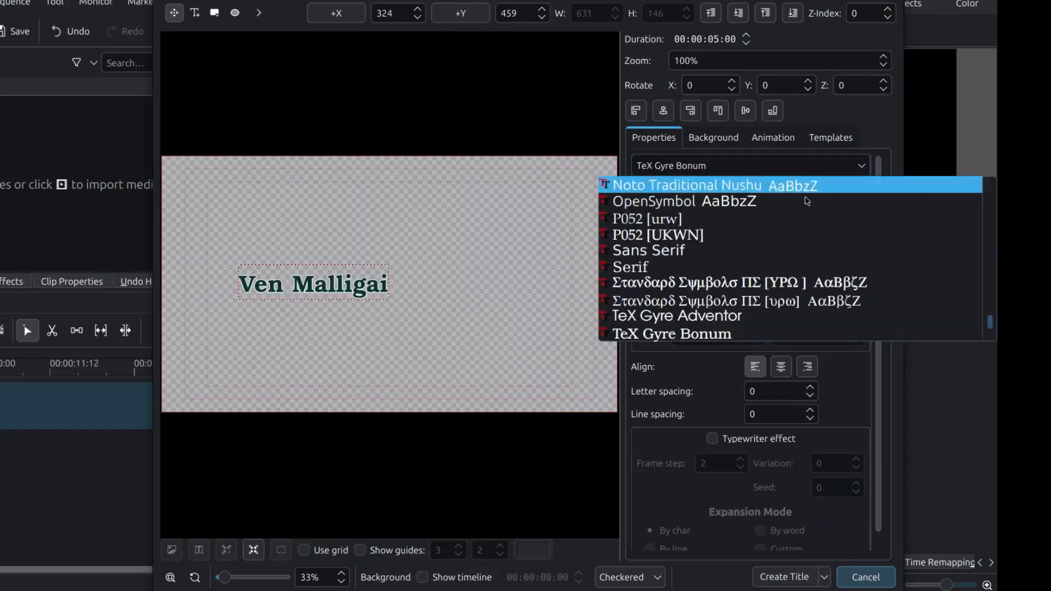
{"action": "scroll", "coordinate": [729, 271], "scroll_direction": "down", "scroll_amount": 6}
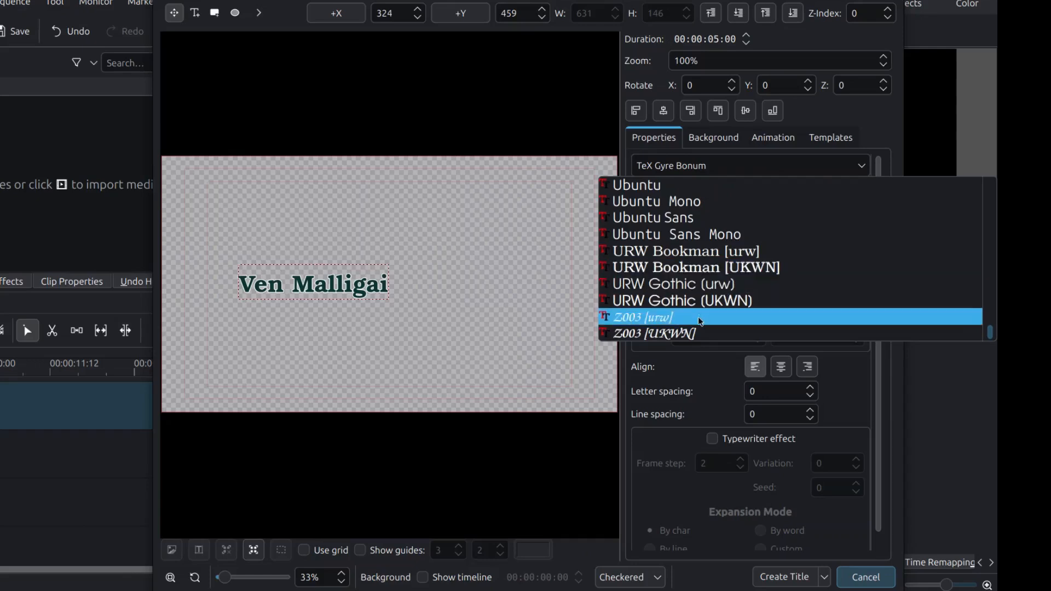
{"action": "left_click", "coordinate": [699, 331]}
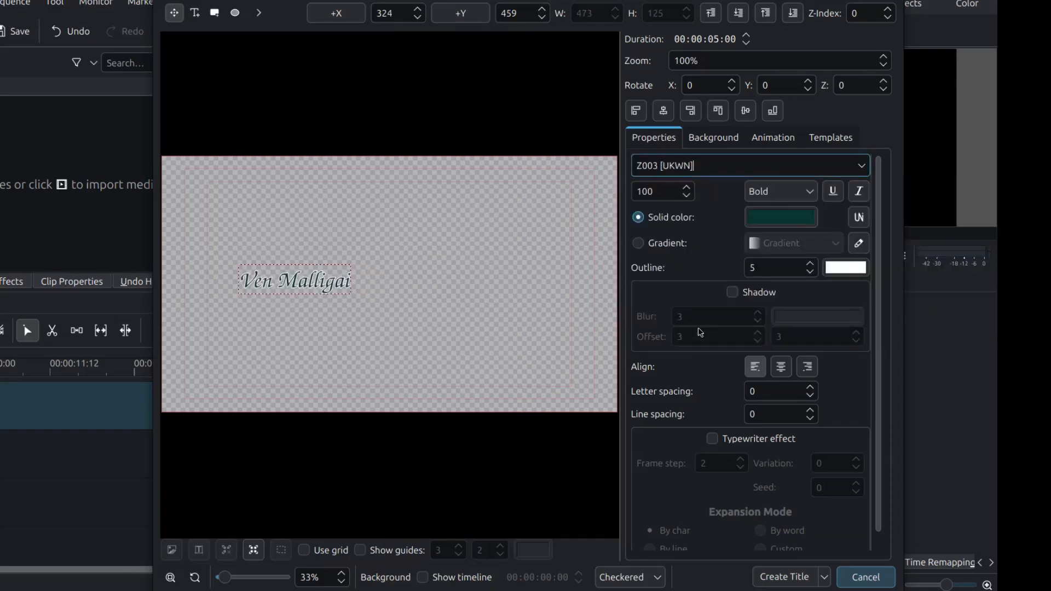
Try the Noto Serif Yezidi font on the Ven Malligai text.
{"action": "left_click", "coordinate": [863, 170]}
{"action": "scroll", "coordinate": [781, 208], "scroll_direction": "up", "scroll_amount": 6}
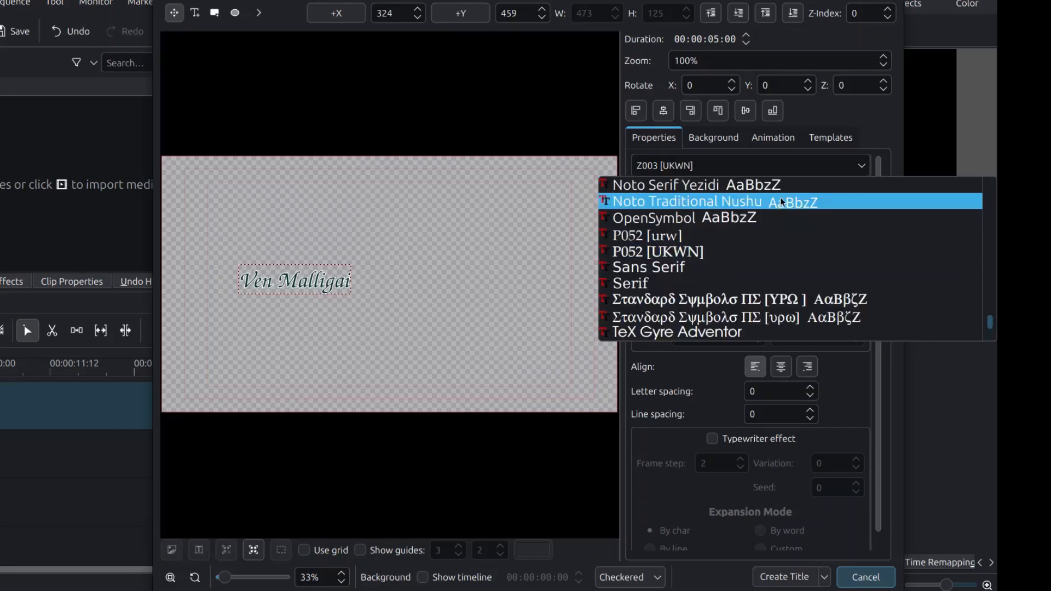
{"action": "left_click", "coordinate": [792, 187]}
Set the font of the Ven Malligai text to Noto Sans Pau Cin Hau.
{"action": "left_click", "coordinate": [863, 165]}
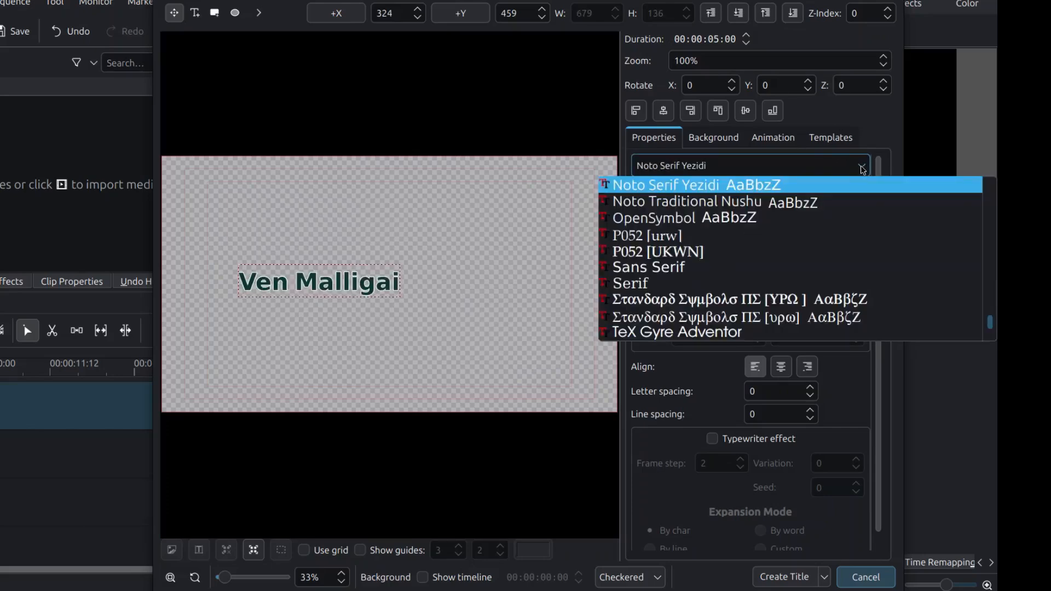
{"action": "scroll", "coordinate": [772, 255], "scroll_direction": "up", "scroll_amount": 1}
{"action": "scroll", "coordinate": [772, 255], "scroll_direction": "up", "scroll_amount": 20}
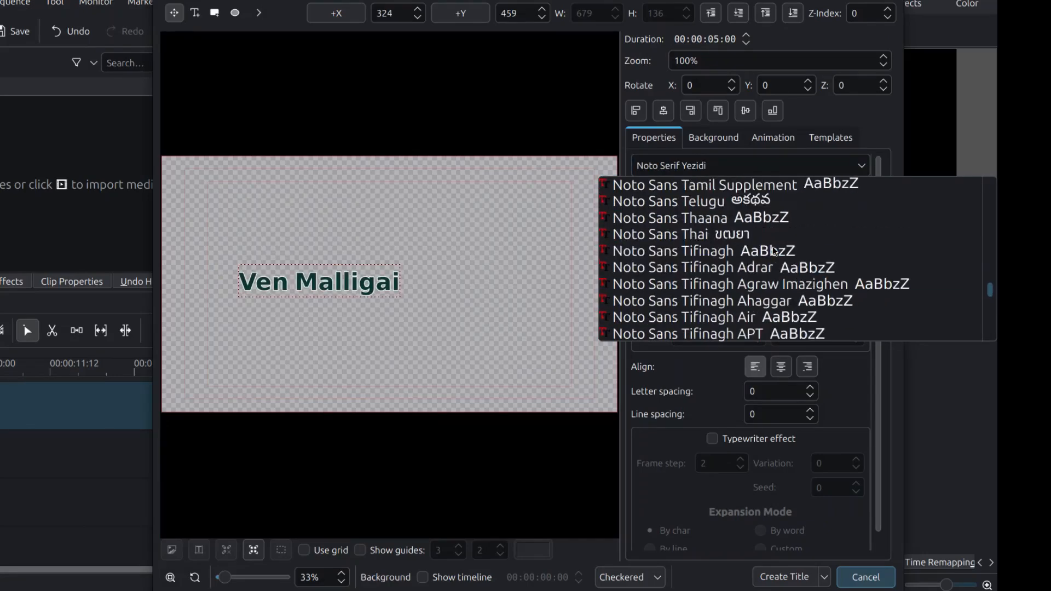
{"action": "left_click", "coordinate": [770, 213]}
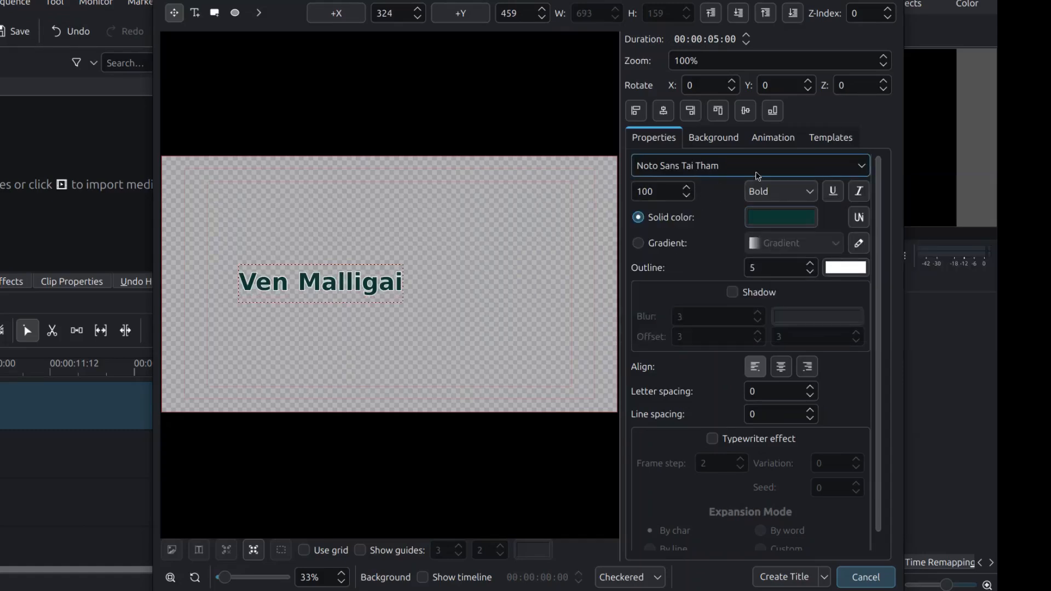
{"action": "scroll", "coordinate": [755, 175], "scroll_direction": "up", "scroll_amount": 8}
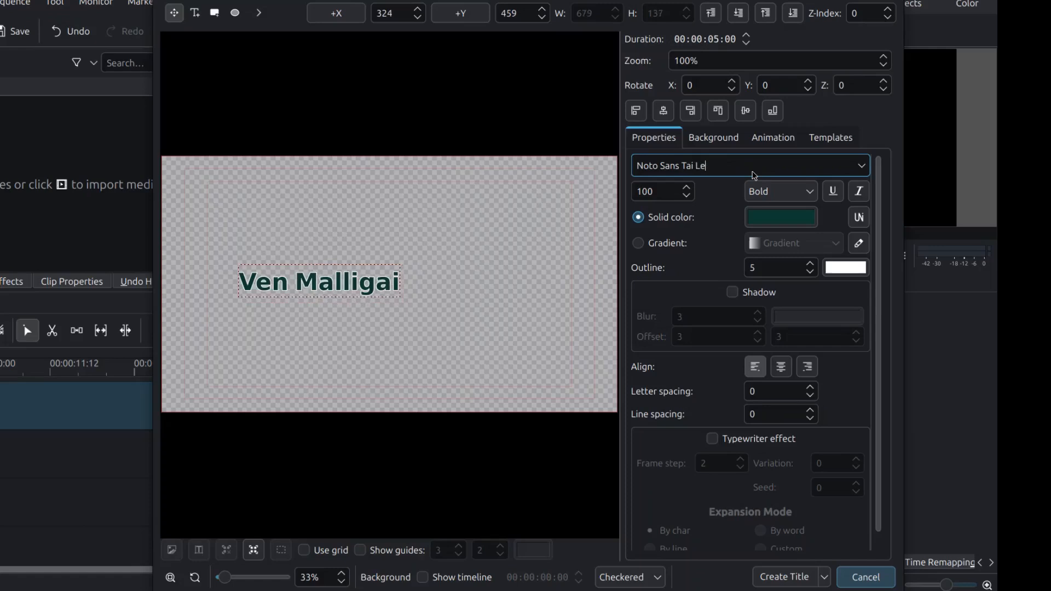
{"action": "scroll", "coordinate": [754, 175], "scroll_direction": "up", "scroll_amount": 5}
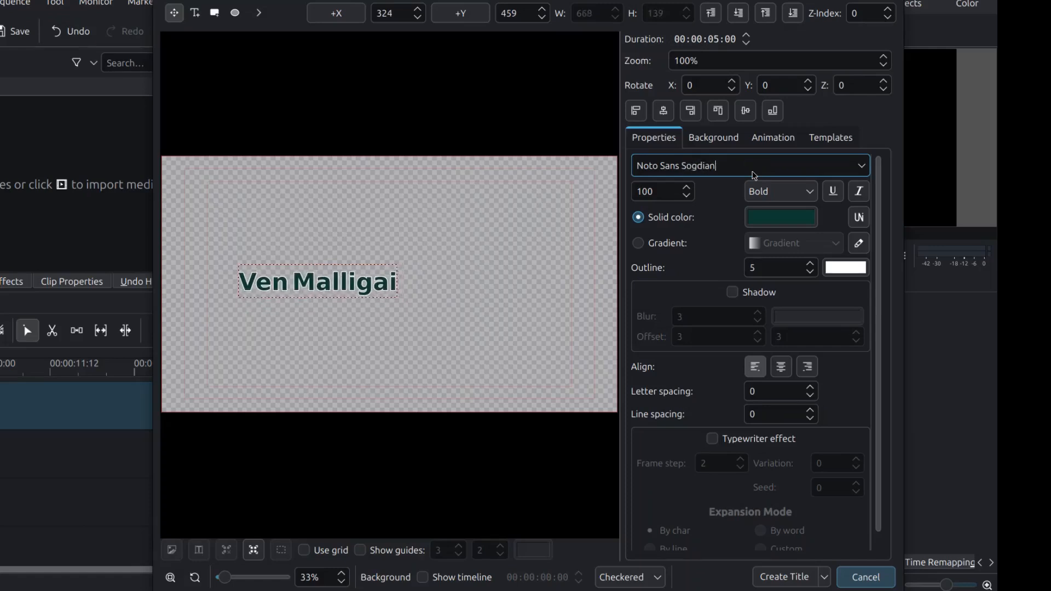
{"action": "scroll", "coordinate": [754, 175], "scroll_direction": "up", "scroll_amount": 5}
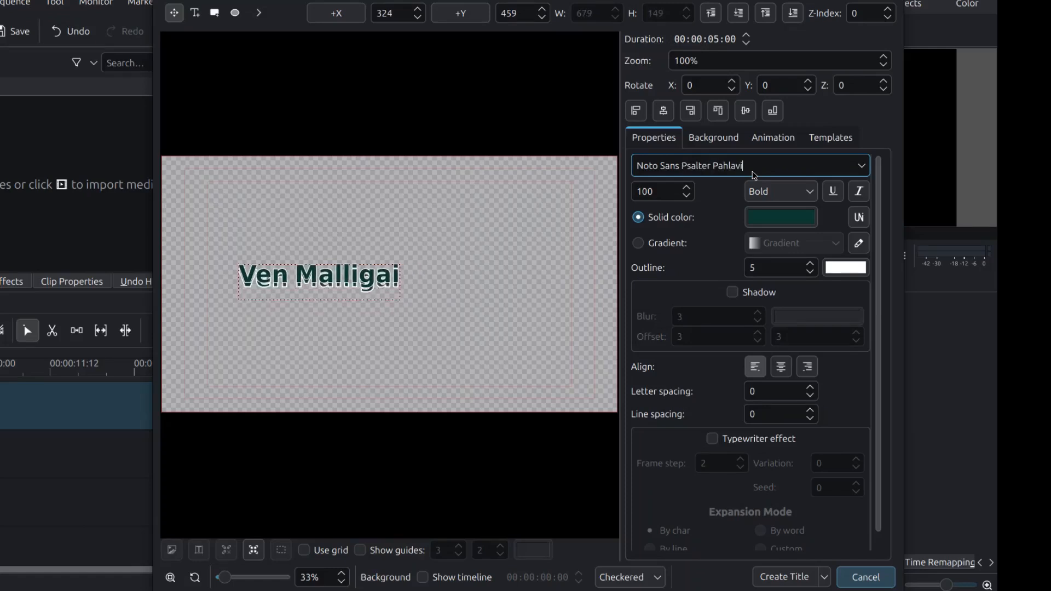
{"action": "scroll", "coordinate": [754, 175], "scroll_direction": "down", "scroll_amount": 3}
{"action": "scroll", "coordinate": [754, 175], "scroll_direction": "up", "scroll_amount": 2}
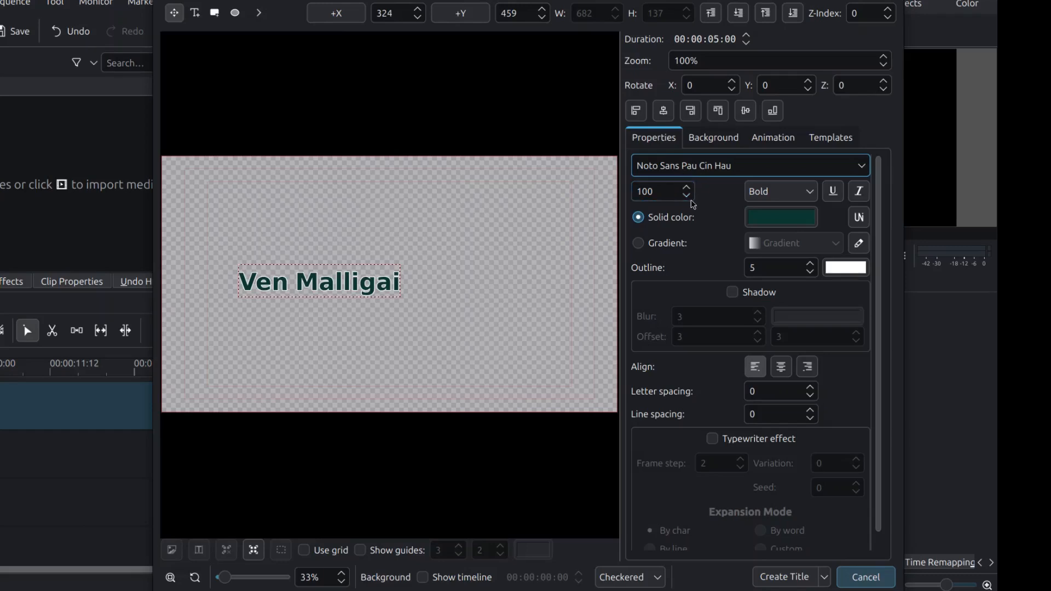
Try a font size below 83 for the Ven Malligai text.
{"action": "left_click", "coordinate": [688, 198]}
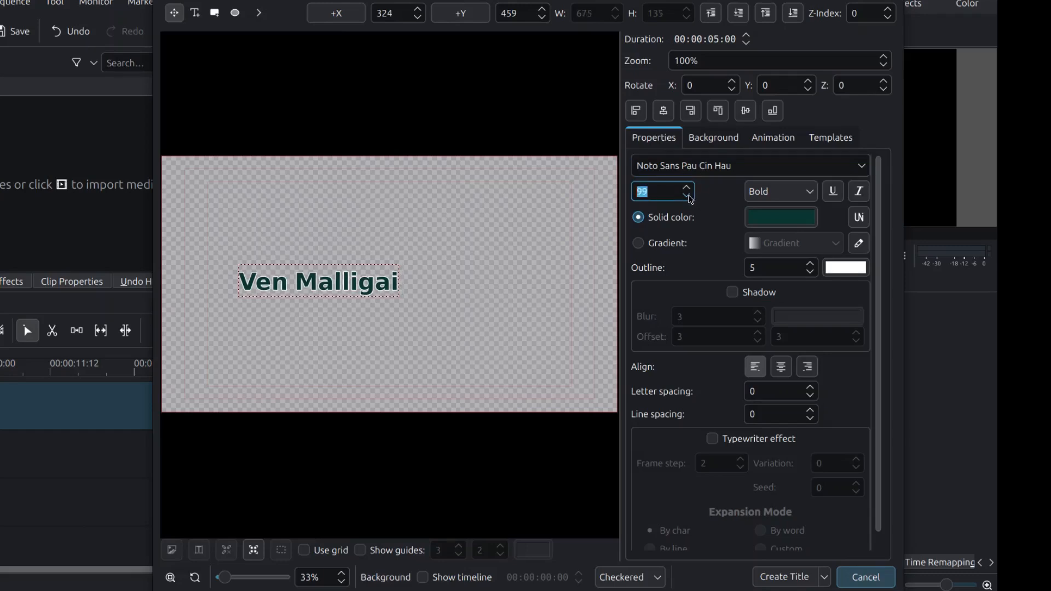
{"action": "left_click", "coordinate": [689, 199]}
{"action": "left_click", "coordinate": [689, 198]}
{"action": "left_click", "coordinate": [689, 199]}
{"action": "left_click", "coordinate": [689, 198]}
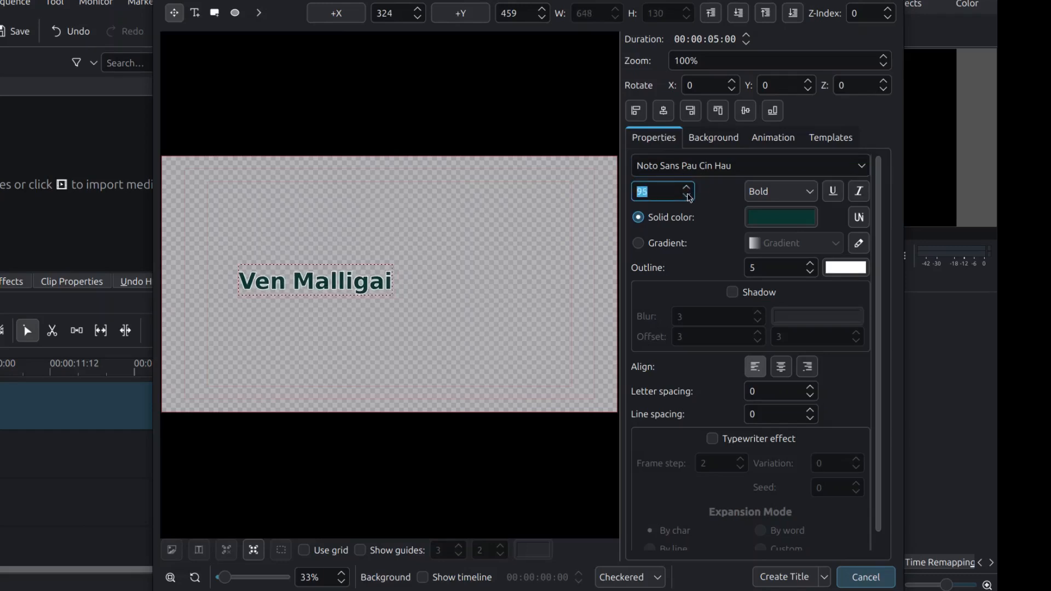
{"action": "left_click", "coordinate": [689, 198]}
{"action": "left_click", "coordinate": [689, 199]}
{"action": "left_click", "coordinate": [689, 199]}
{"action": "left_click", "coordinate": [690, 199]}
{"action": "left_click", "coordinate": [690, 198]}
{"action": "left_click", "coordinate": [690, 198]}
{"action": "left_click", "coordinate": [690, 199]}
{"action": "left_click", "coordinate": [690, 199]}
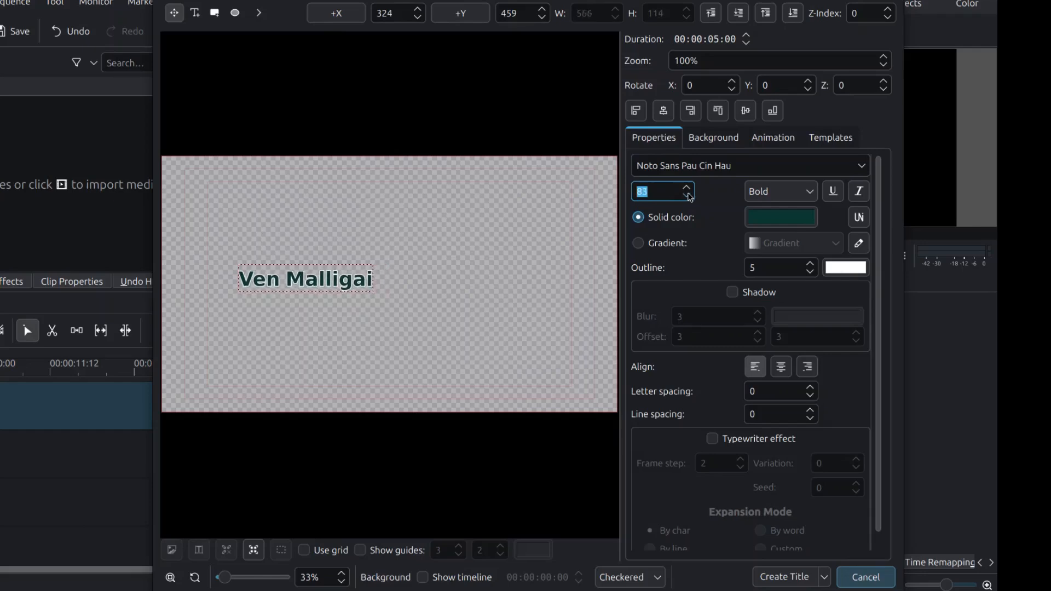
{"action": "left_click", "coordinate": [690, 199]}
{"action": "left_click", "coordinate": [690, 198]}
{"action": "left_click", "coordinate": [690, 199]}
{"action": "left_click", "coordinate": [690, 198]}
{"action": "left_click", "coordinate": [690, 198]}
Set the font size of the Ven Malligai text to 106.
{"action": "left_click", "coordinate": [691, 191]}
{"action": "left_click", "coordinate": [691, 191]}
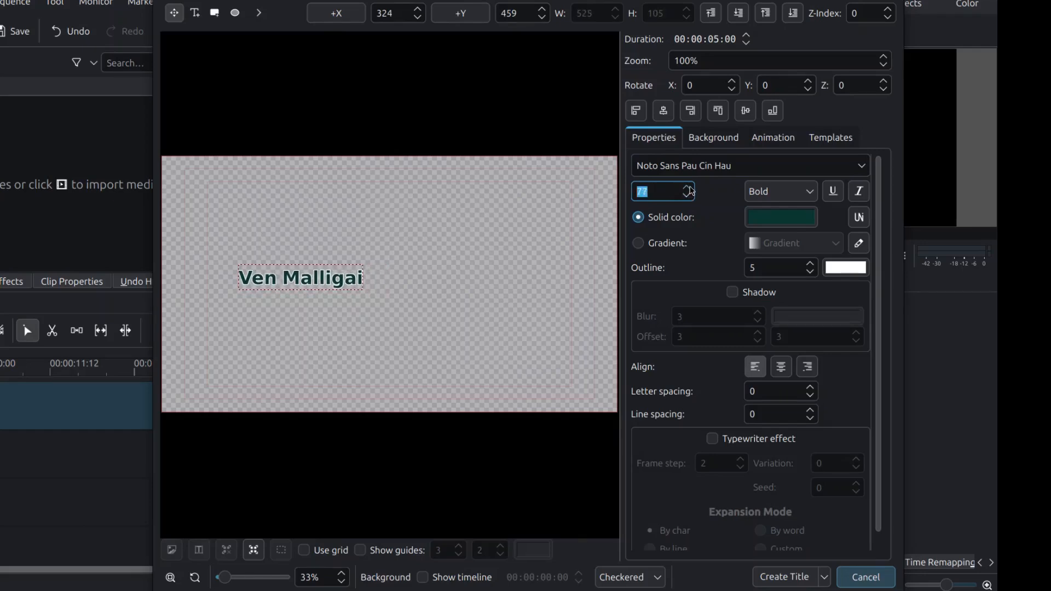
{"action": "left_click", "coordinate": [691, 190]}
{"action": "left_click", "coordinate": [691, 191]}
{"action": "left_click", "coordinate": [691, 190]}
{"action": "left_click", "coordinate": [691, 190]}
{"action": "left_click", "coordinate": [691, 191]}
{"action": "left_click", "coordinate": [691, 191]}
{"action": "left_click", "coordinate": [691, 191]}
{"action": "left_click", "coordinate": [691, 191]}
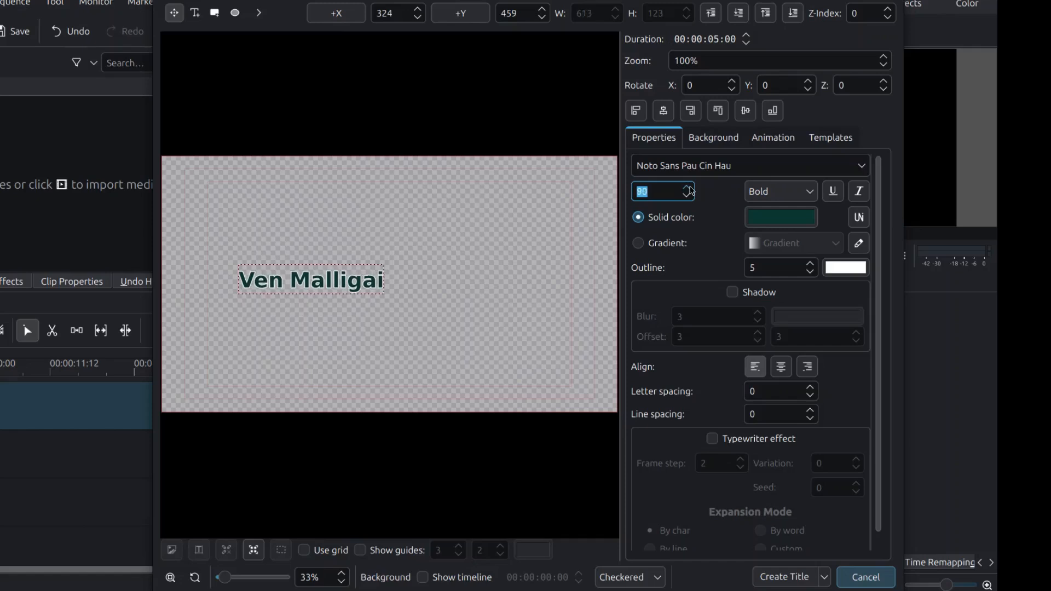
{"action": "left_click", "coordinate": [691, 190]}
{"action": "left_click", "coordinate": [691, 190]}
{"action": "left_click", "coordinate": [691, 191]}
{"action": "left_click", "coordinate": [691, 191]}
{"action": "left_click", "coordinate": [691, 191]}
{"action": "left_click", "coordinate": [691, 190]}
{"action": "left_click", "coordinate": [691, 191]}
{"action": "left_click", "coordinate": [691, 191]}
{"action": "left_click", "coordinate": [691, 190]}
{"action": "left_click", "coordinate": [691, 191]}
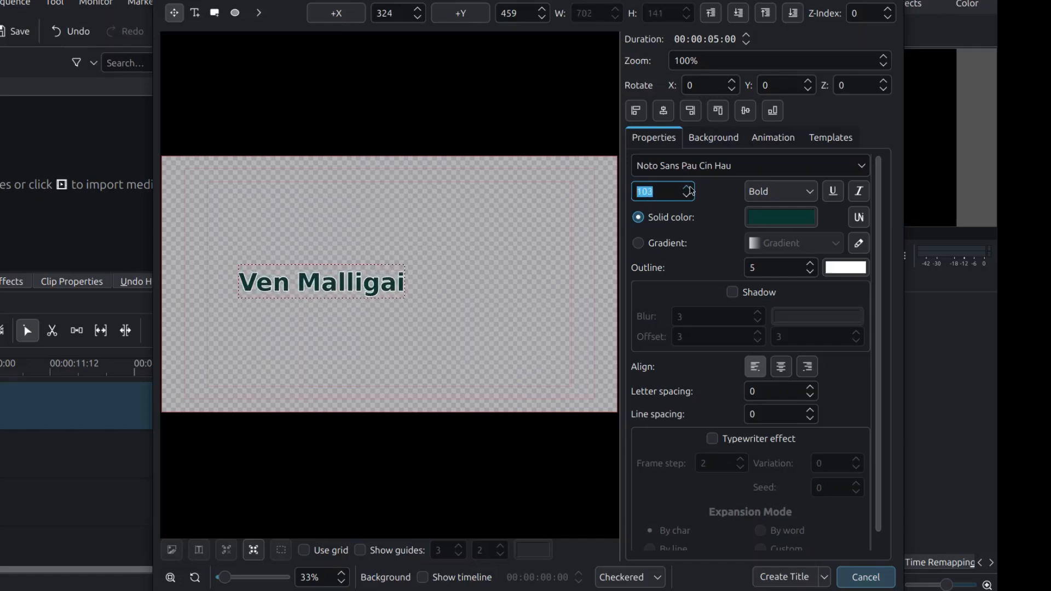
{"action": "left_click", "coordinate": [691, 190]}
{"action": "left_click", "coordinate": [691, 191]}
{"action": "left_click", "coordinate": [692, 191]}
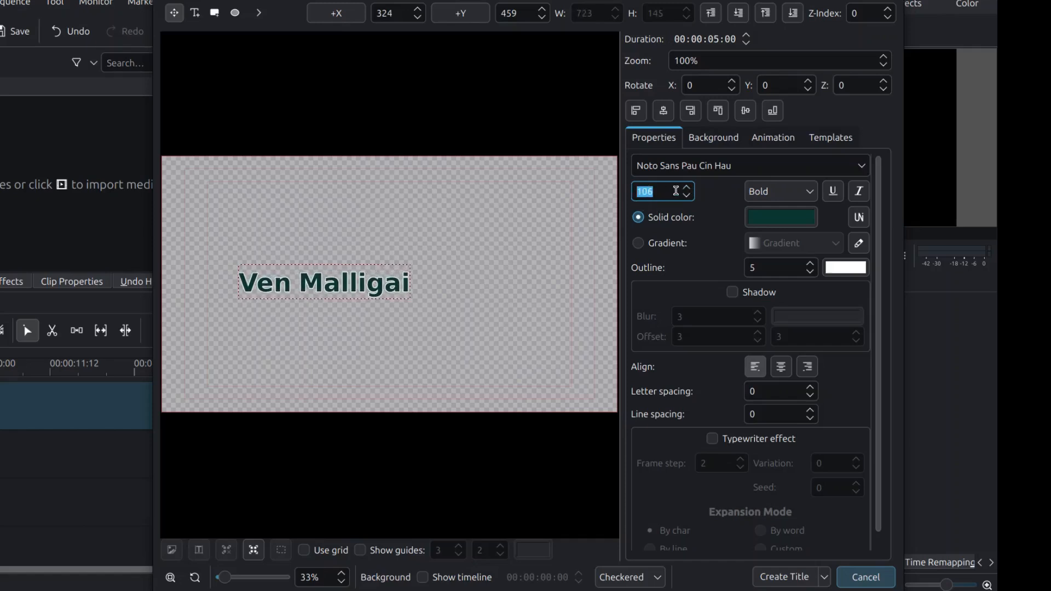
Increase the font size of the Ven Malligai text to 121.
{"action": "left_click", "coordinate": [689, 189]}
{"action": "left_click", "coordinate": [688, 189]}
{"action": "left_click", "coordinate": [689, 188]}
{"action": "left_click", "coordinate": [688, 189]}
{"action": "left_click", "coordinate": [689, 189]}
{"action": "left_click", "coordinate": [689, 189]}
{"action": "left_click", "coordinate": [689, 189]}
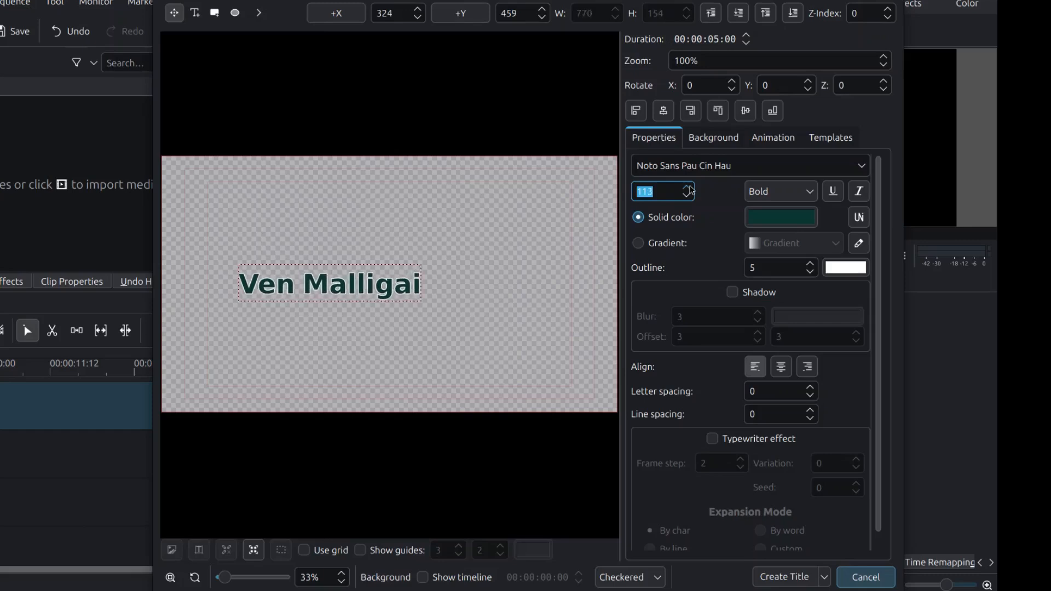
{"action": "left_click", "coordinate": [689, 189]}
{"action": "left_click", "coordinate": [689, 189]}
{"action": "left_click", "coordinate": [688, 189]}
{"action": "left_click", "coordinate": [689, 189]}
{"action": "left_click", "coordinate": [689, 189]}
{"action": "left_click", "coordinate": [689, 189]}
{"action": "left_click", "coordinate": [689, 189]}
{"action": "left_click", "coordinate": [689, 189]}
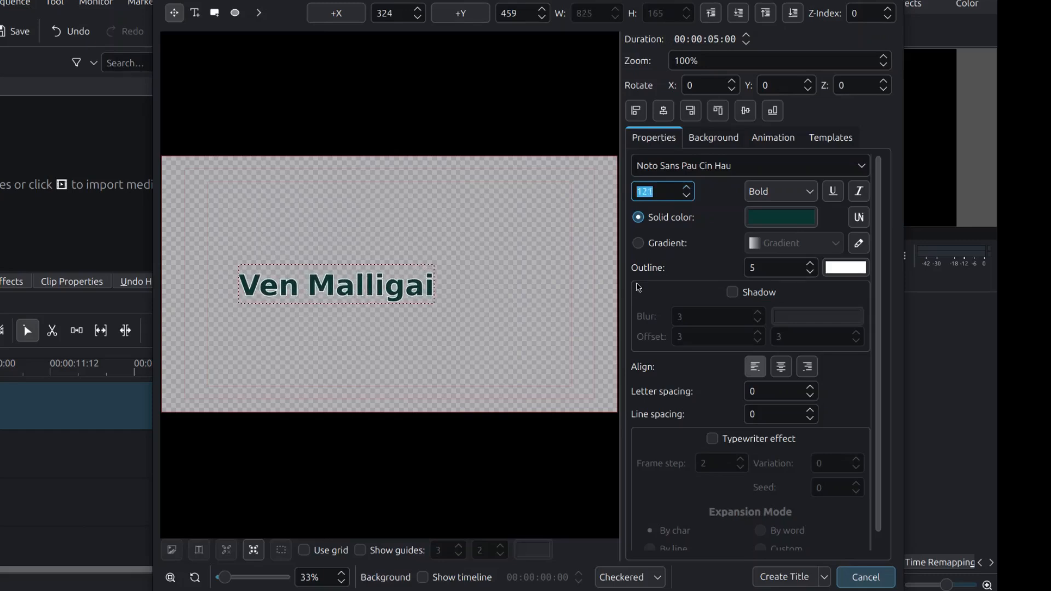
Try the item alignments on the Ven Malligai text and centre it horizontally and vertically in the frame.
{"action": "left_click", "coordinate": [637, 112]}
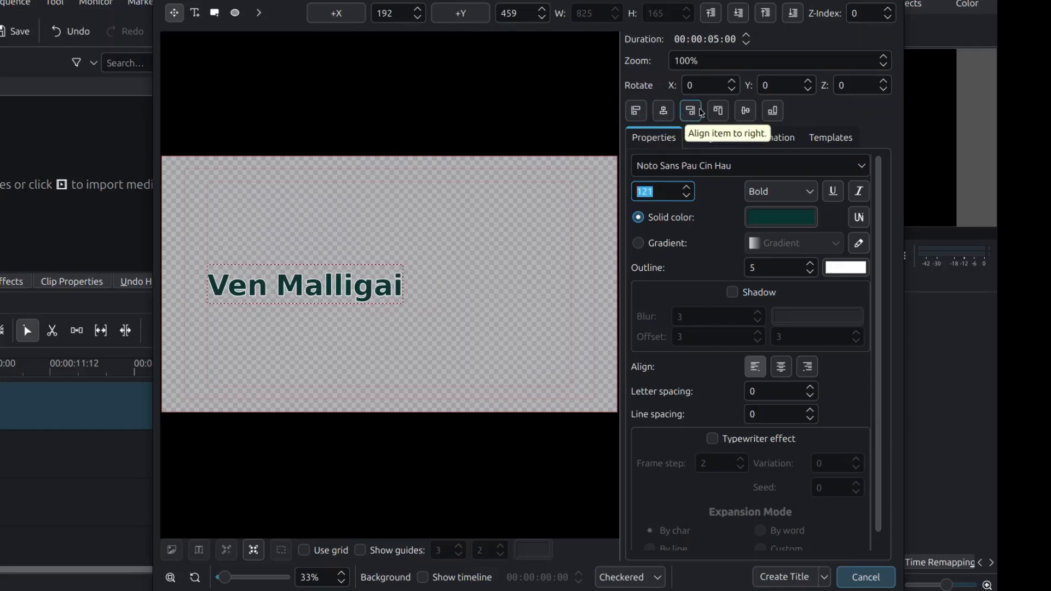
{"action": "left_click", "coordinate": [670, 114]}
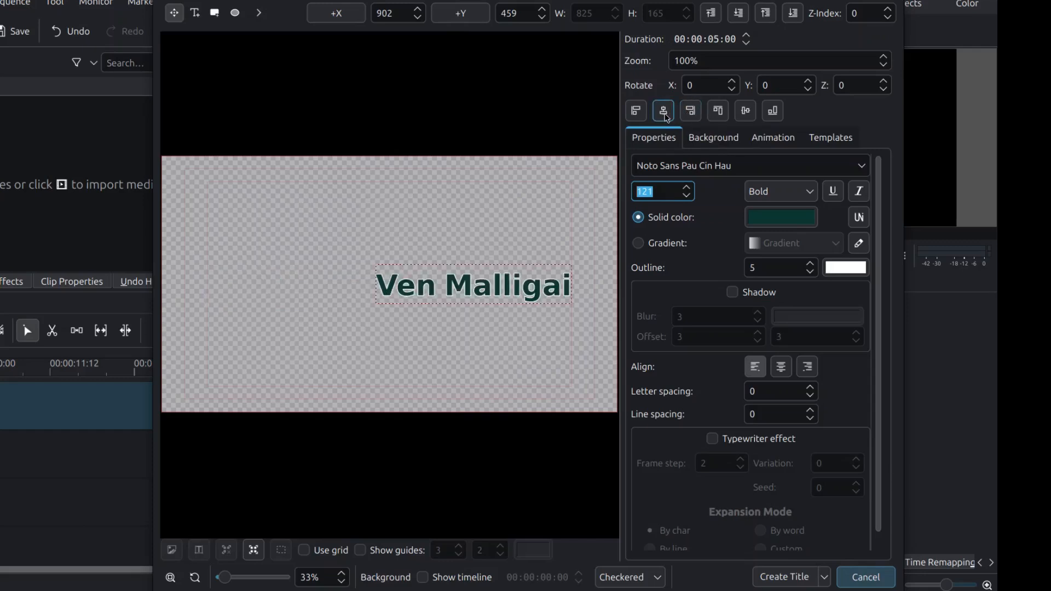
{"action": "left_click", "coordinate": [669, 115]}
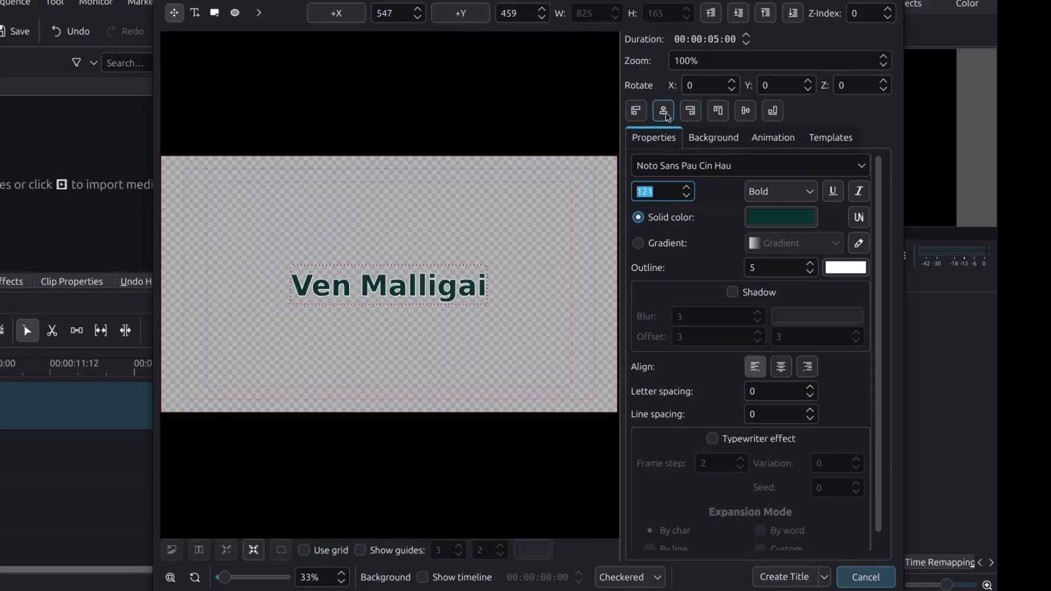
{"action": "left_click", "coordinate": [719, 114]}
{"action": "left_click", "coordinate": [747, 114]}
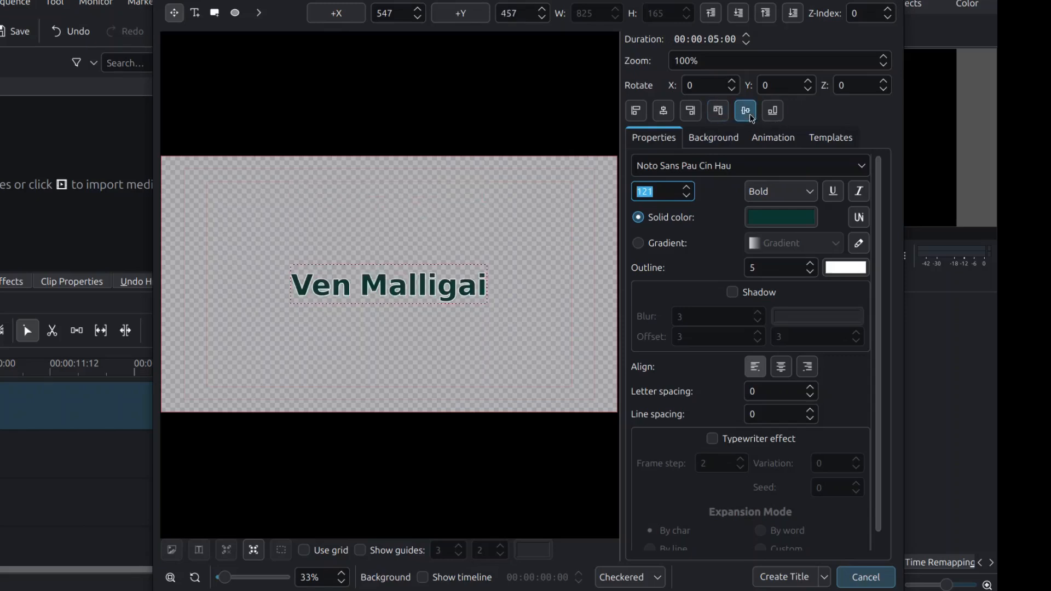
{"action": "left_click", "coordinate": [772, 113]}
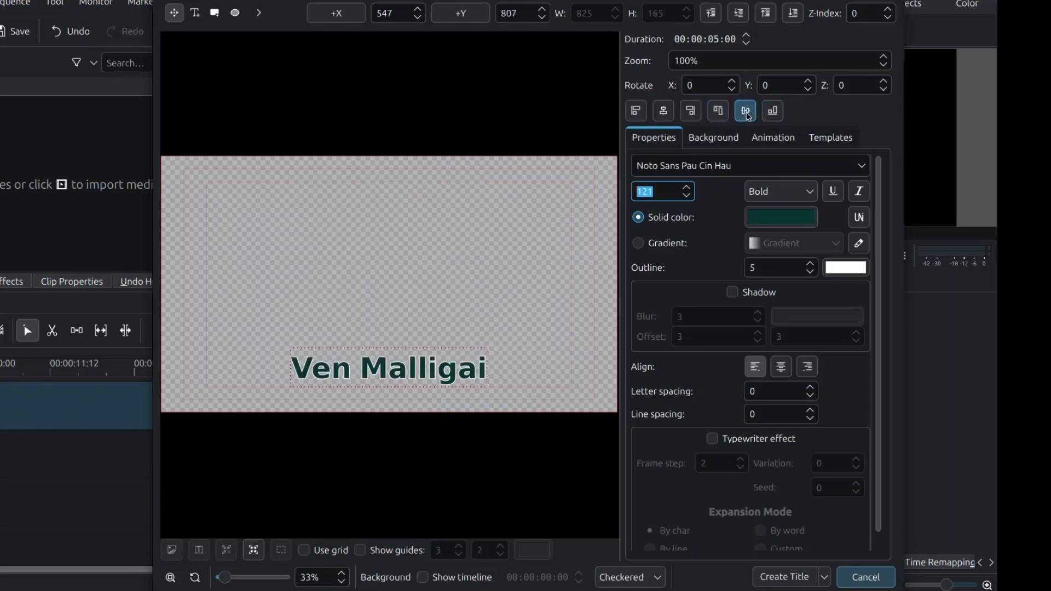
{"action": "left_click", "coordinate": [748, 115]}
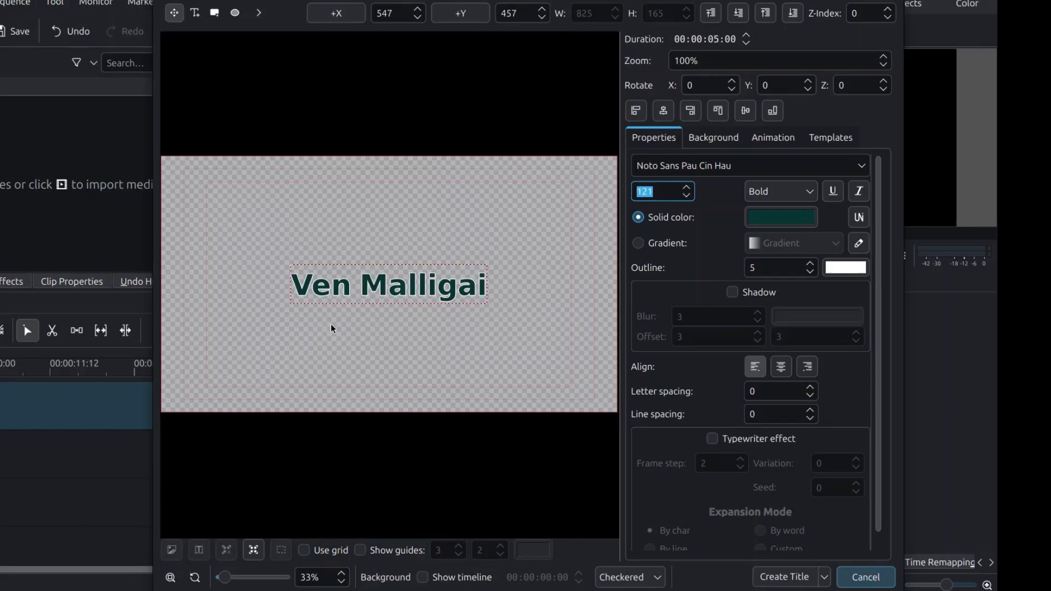
Set the solid colour of the Ven Malligai text to the custom olive green #A1AE65.
{"action": "left_click", "coordinate": [779, 221]}
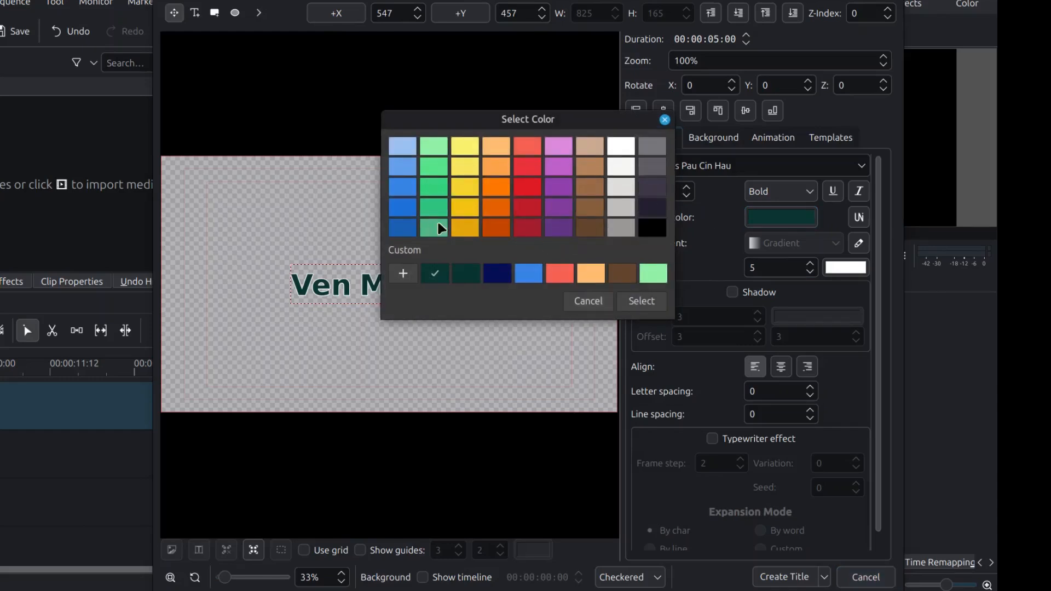
{"action": "left_click", "coordinate": [403, 279]}
{"action": "left_click", "coordinate": [482, 210]}
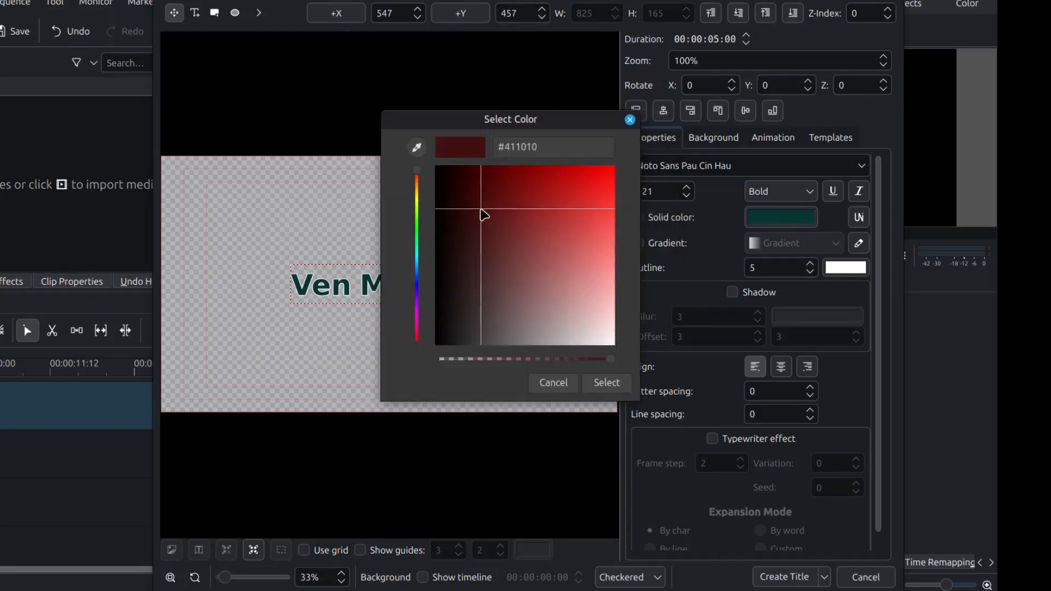
{"action": "left_click", "coordinate": [489, 195]}
{"action": "left_click", "coordinate": [508, 258]}
{"action": "left_click", "coordinate": [515, 285]}
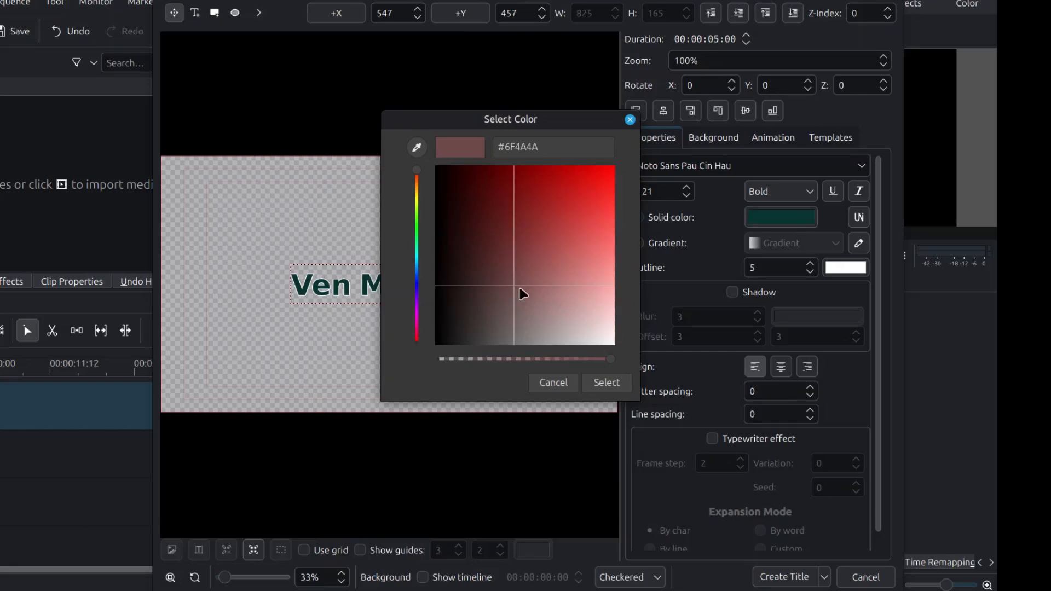
{"action": "left_click", "coordinate": [546, 299]}
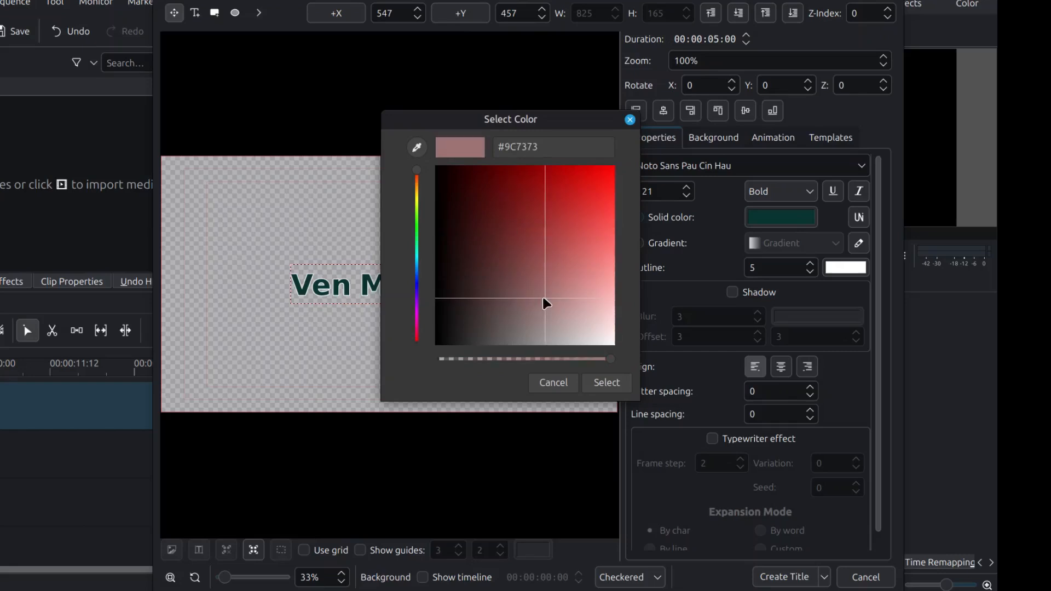
{"action": "left_click", "coordinate": [417, 226]}
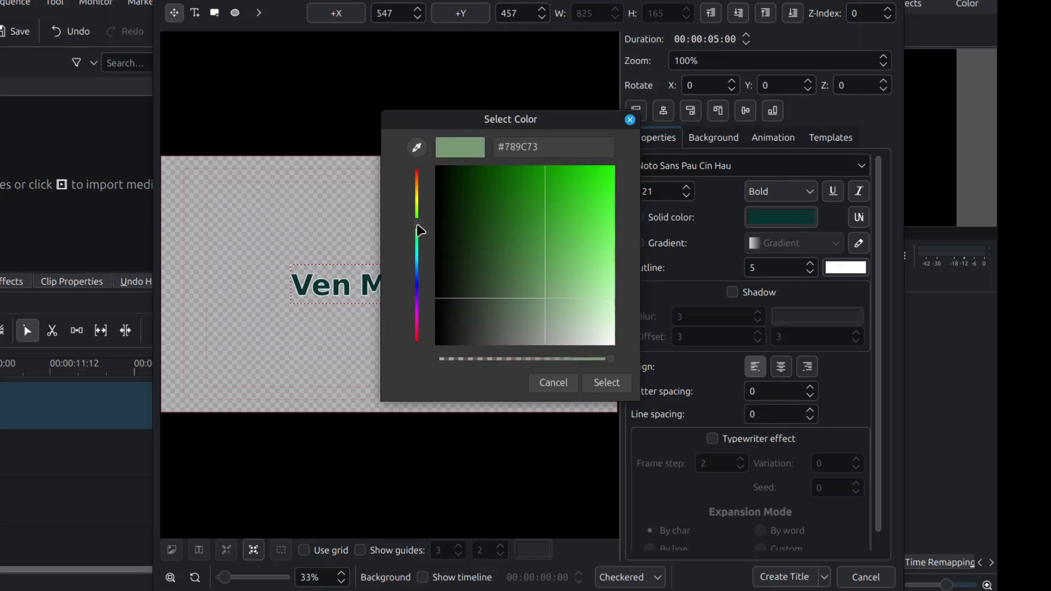
{"action": "left_click", "coordinate": [420, 211]}
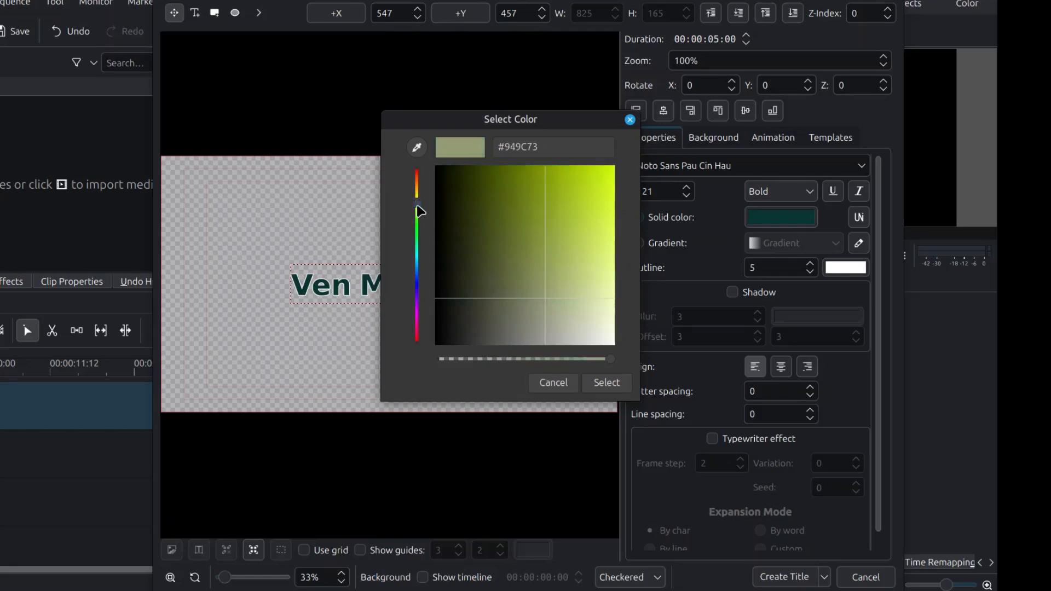
{"action": "left_click_drag", "start_coordinate": [514, 211], "coordinate": [558, 270]}
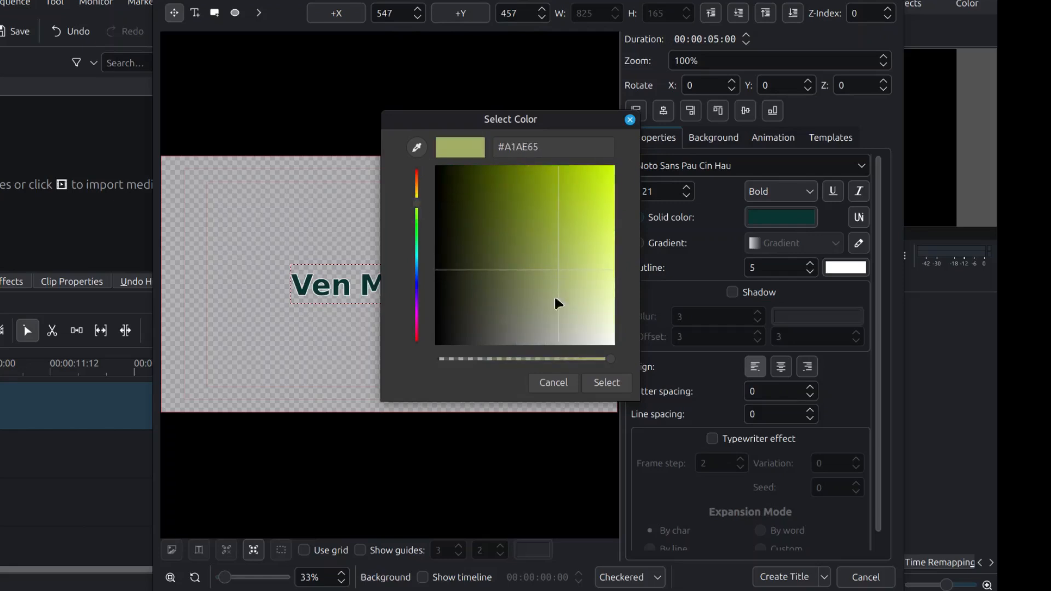
{"action": "left_click", "coordinate": [602, 383]}
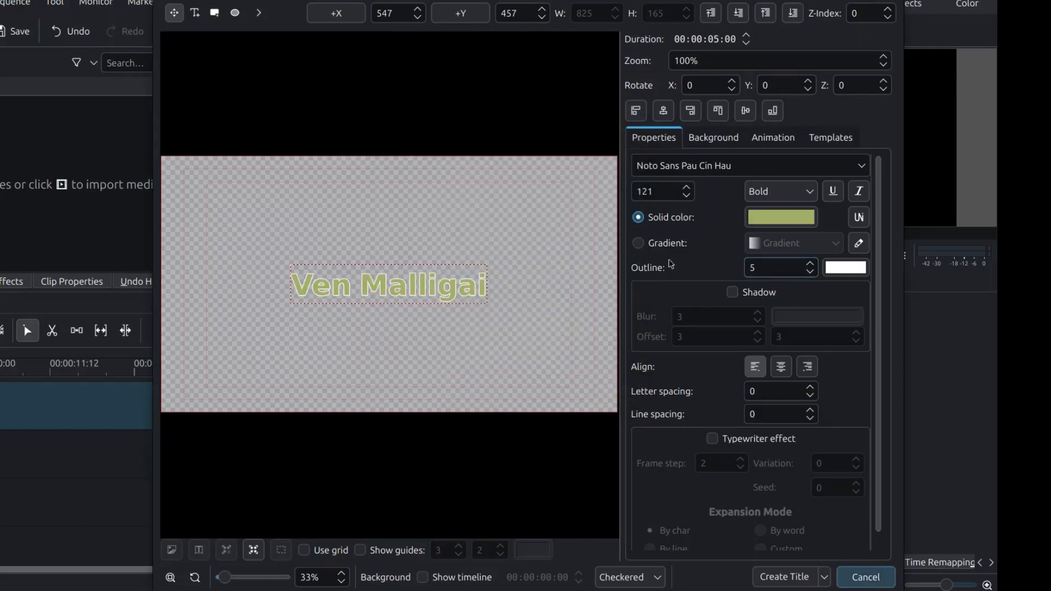
Change the outline colour of the Ven Malligai text to bright red.
{"action": "left_click", "coordinate": [846, 268]}
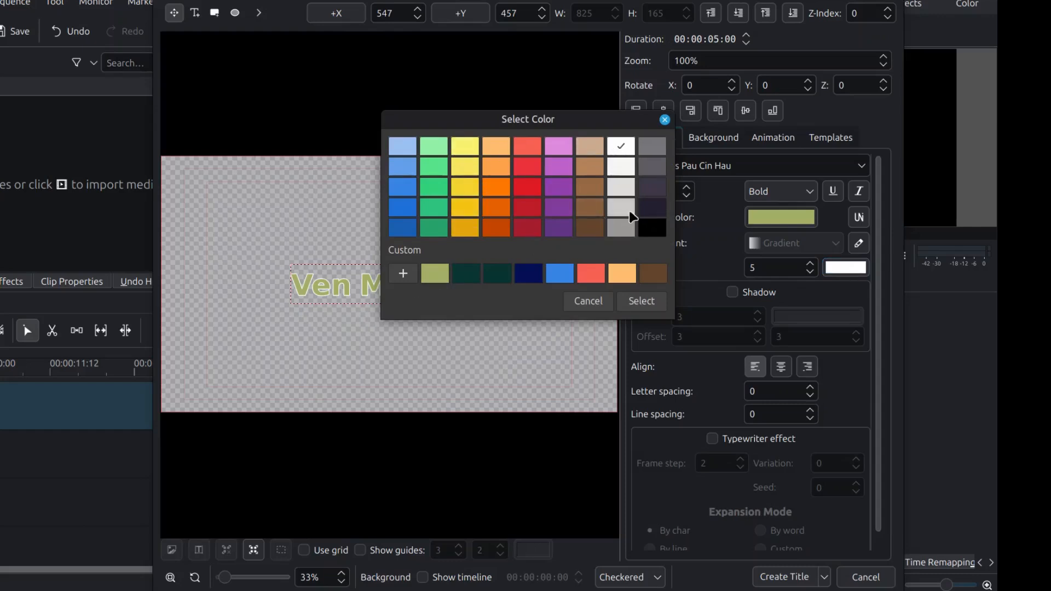
{"action": "left_click", "coordinate": [531, 233]}
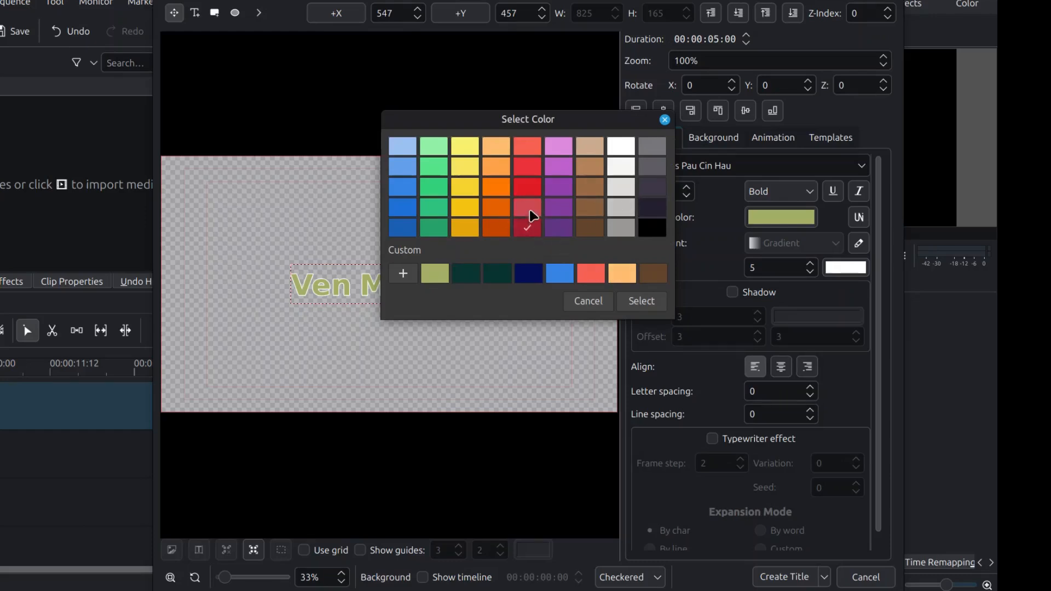
{"action": "left_click", "coordinate": [528, 186]}
{"action": "left_click", "coordinate": [640, 309]}
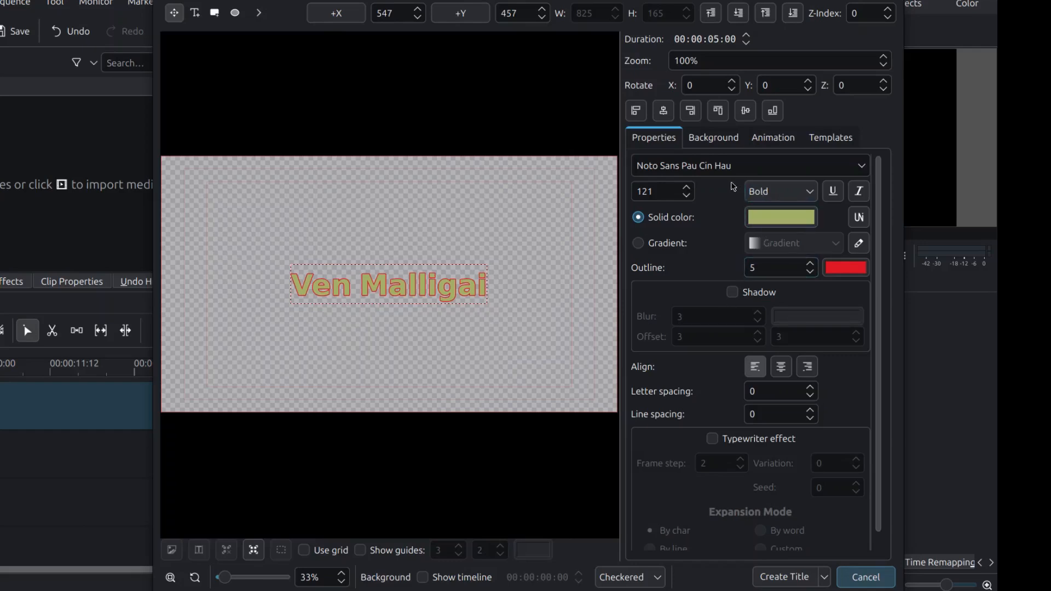
Try the shadow on the Ven Malligai text and turn it back off.
{"action": "left_click", "coordinate": [733, 293]}
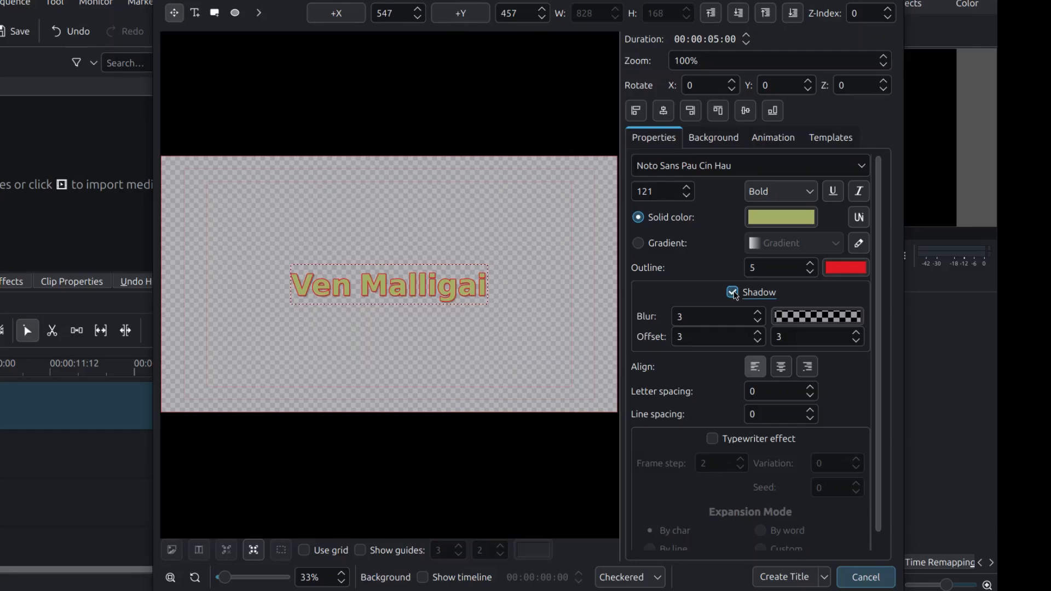
{"action": "left_click", "coordinate": [734, 293]}
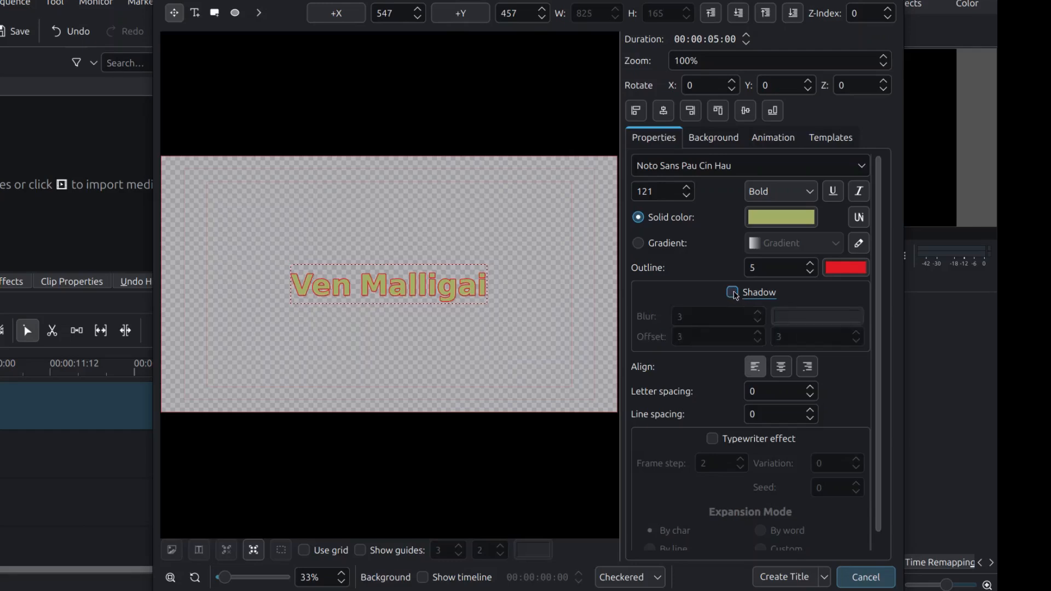
{"action": "left_click", "coordinate": [733, 293]}
{"action": "left_click", "coordinate": [734, 292]}
Try centre, left and right alignment with Malligai on a second line, and rejoin the text into one line.
{"action": "left_click", "coordinate": [360, 288]}
{"action": "key", "text": "Return"}
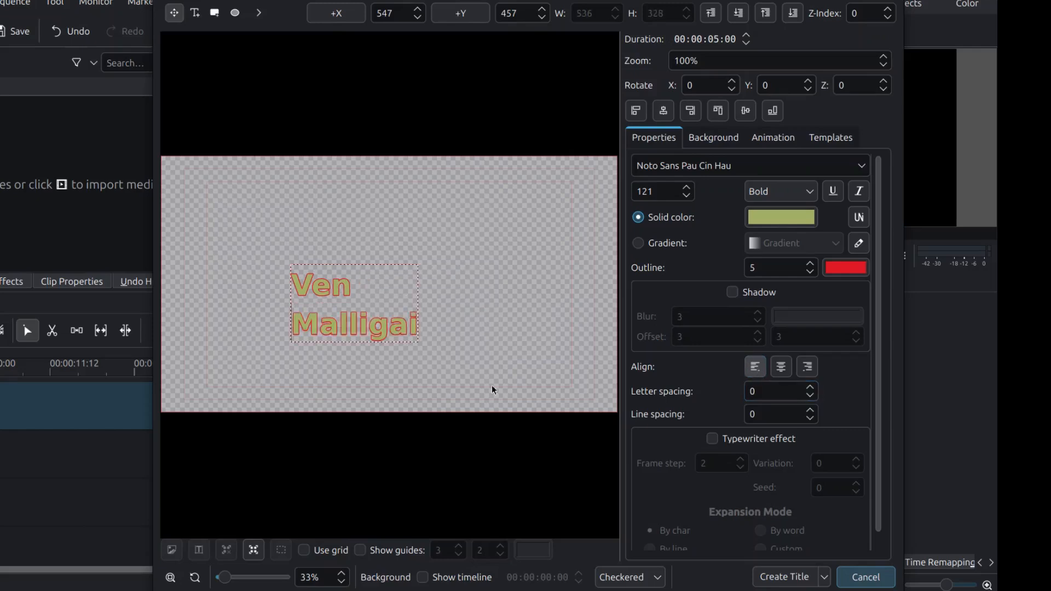
{"action": "left_click", "coordinate": [782, 371]}
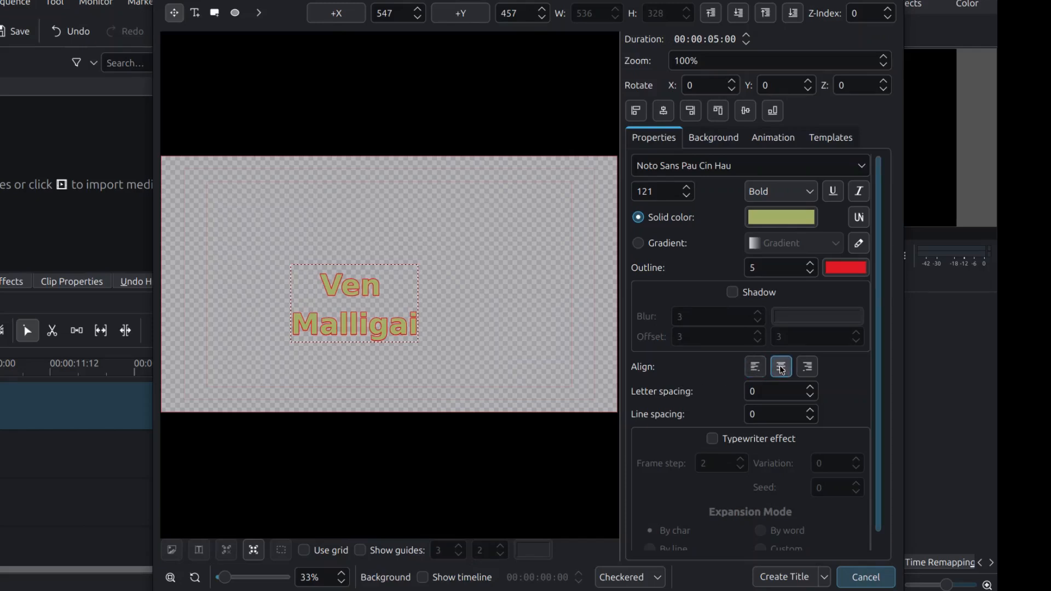
{"action": "left_click", "coordinate": [759, 372]}
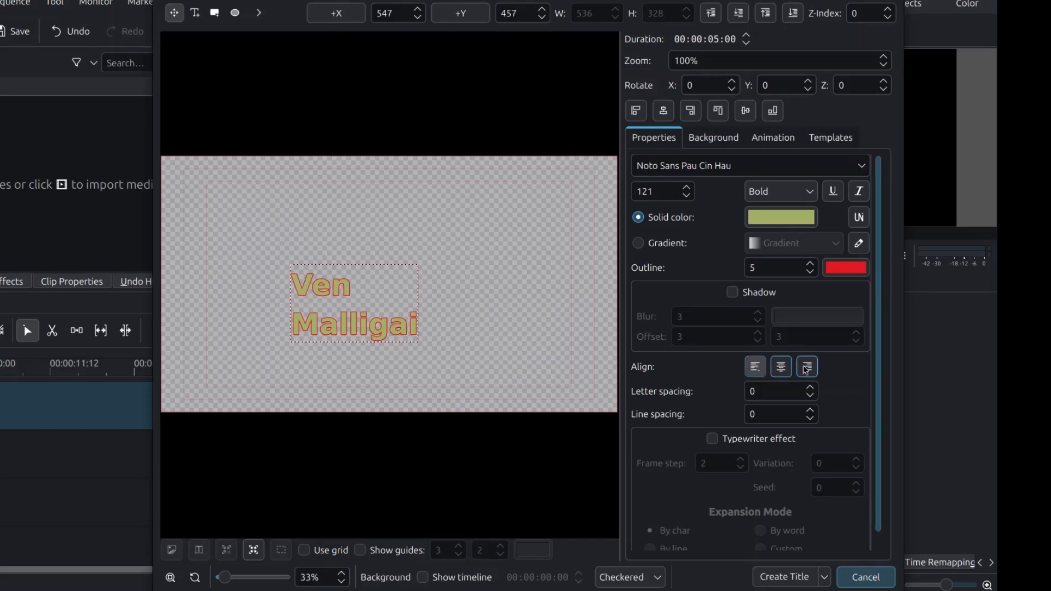
{"action": "left_click", "coordinate": [807, 371]}
{"action": "left_click", "coordinate": [773, 370]}
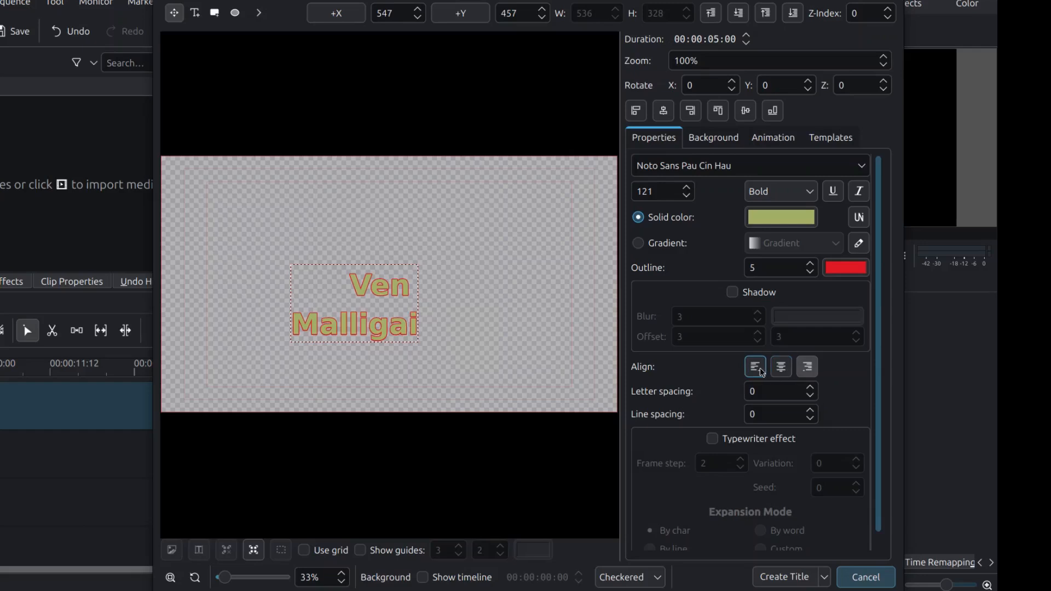
{"action": "left_click", "coordinate": [756, 368]}
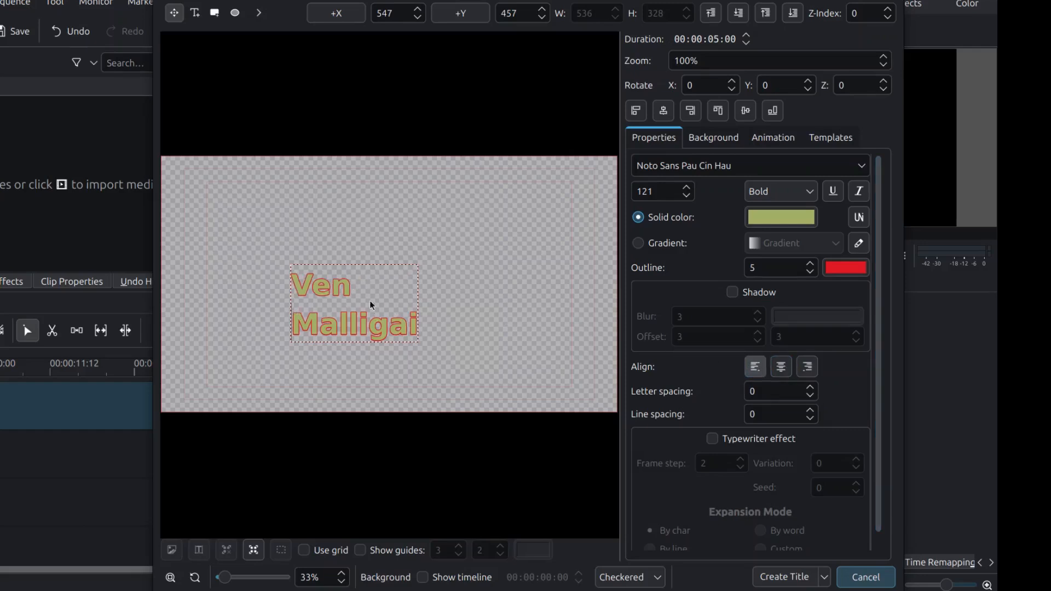
{"action": "key", "text": "BackSpace"}
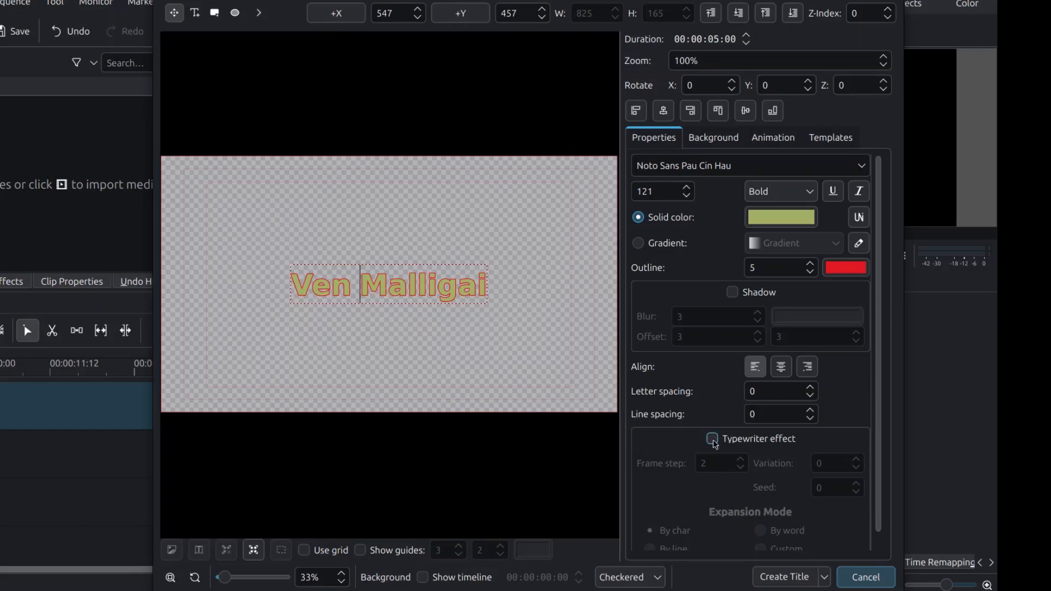
Give the title a white background with an opacity value of 100 and create the title clip.
{"action": "left_click", "coordinate": [725, 141]}
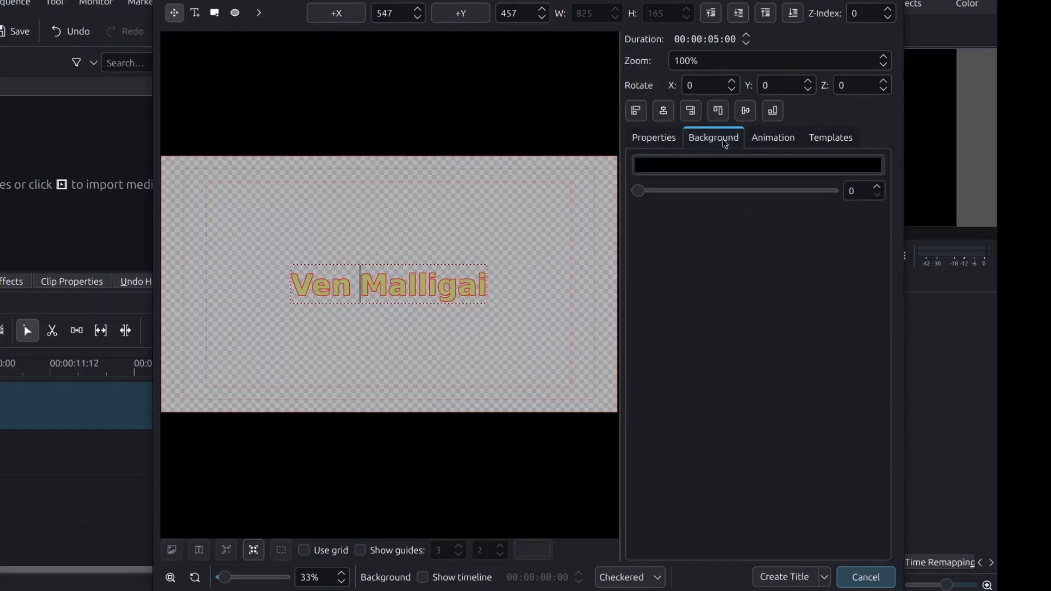
{"action": "left_click", "coordinate": [719, 167]}
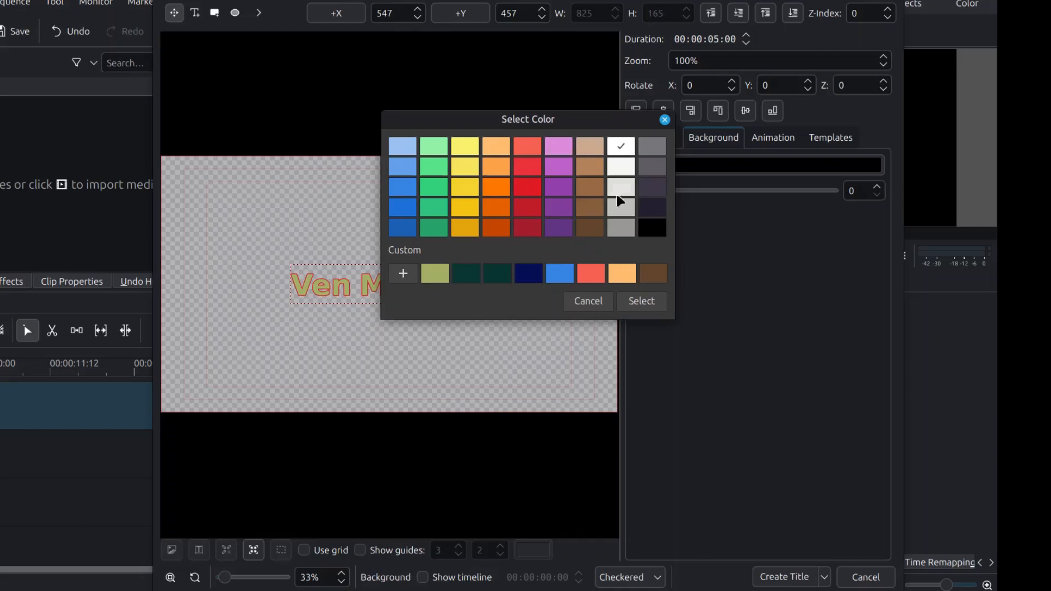
{"action": "left_click", "coordinate": [642, 302]}
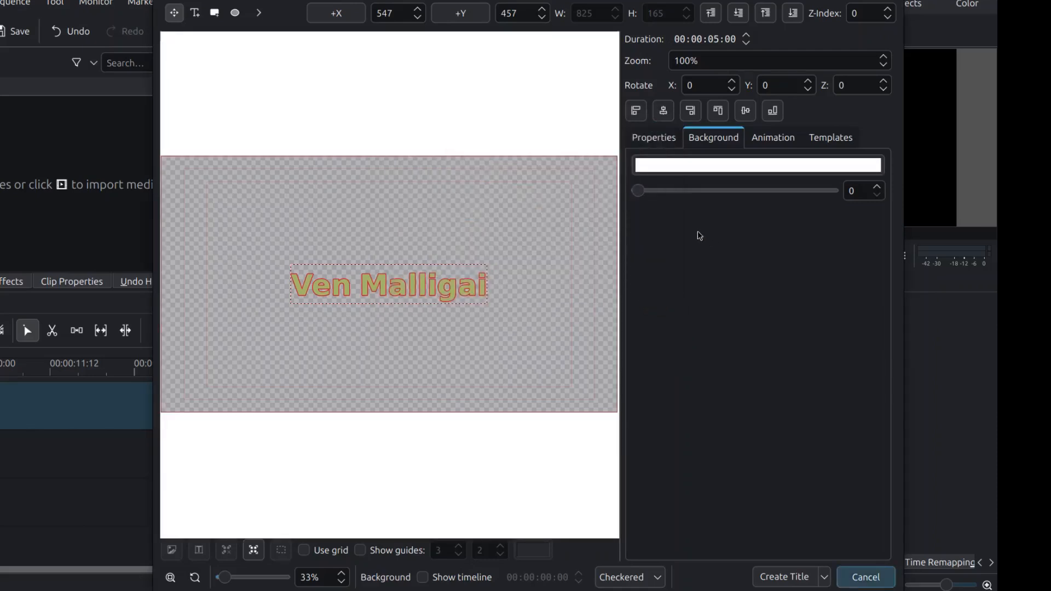
{"action": "left_click_drag", "start_coordinate": [644, 196], "coordinate": [714, 194]}
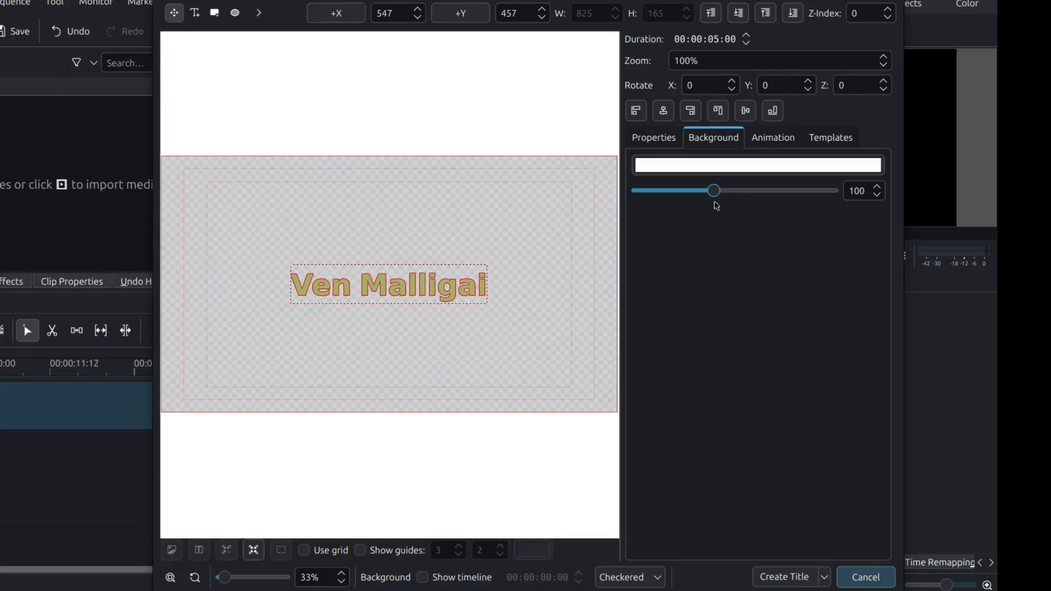
{"action": "left_click", "coordinate": [782, 579]}
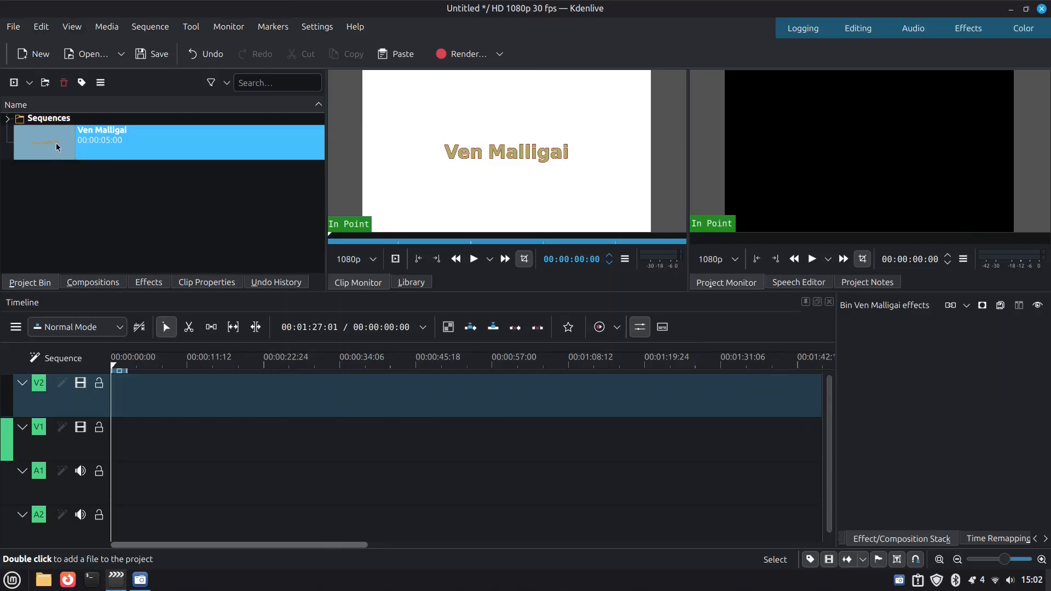
Place the Ven Malligai title clip at the start of track V2 and preview it in the project monitor.
{"action": "left_click_drag", "start_coordinate": [56, 143], "coordinate": [122, 391]}
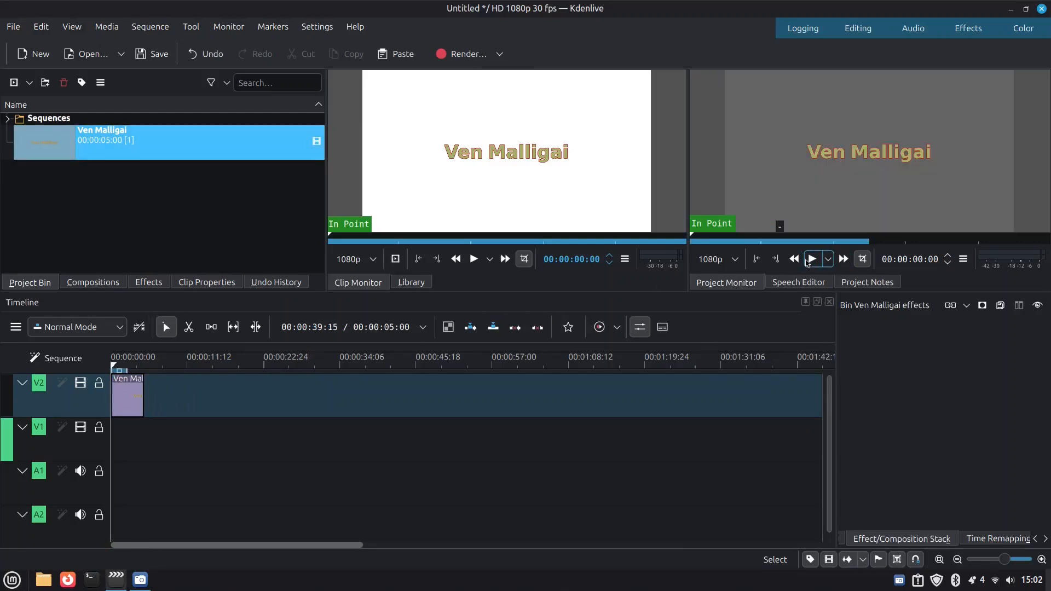
{"action": "left_click", "coordinate": [812, 260]}
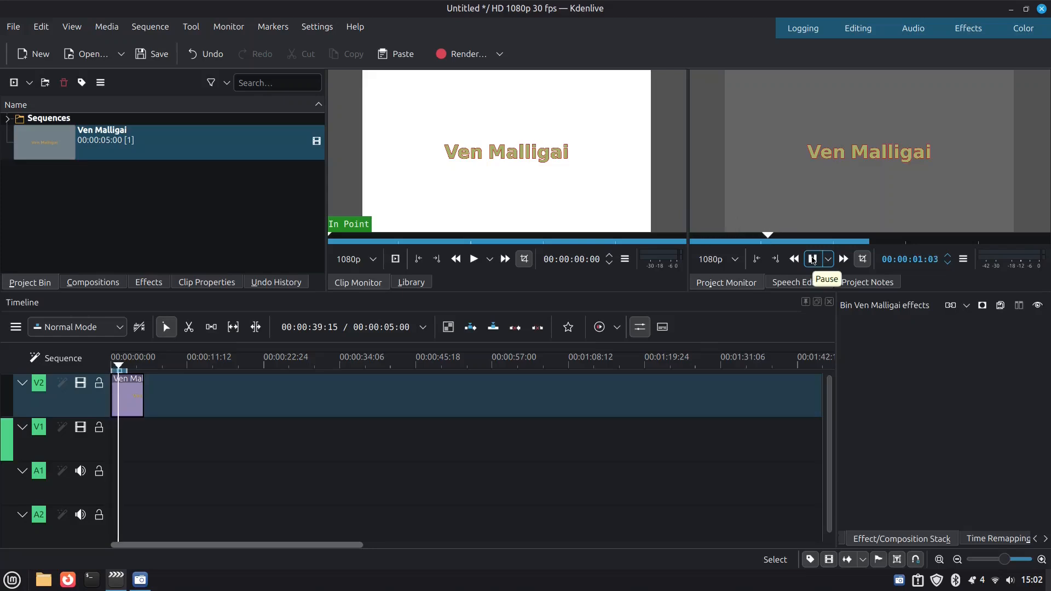
{"action": "left_click", "coordinate": [813, 260]}
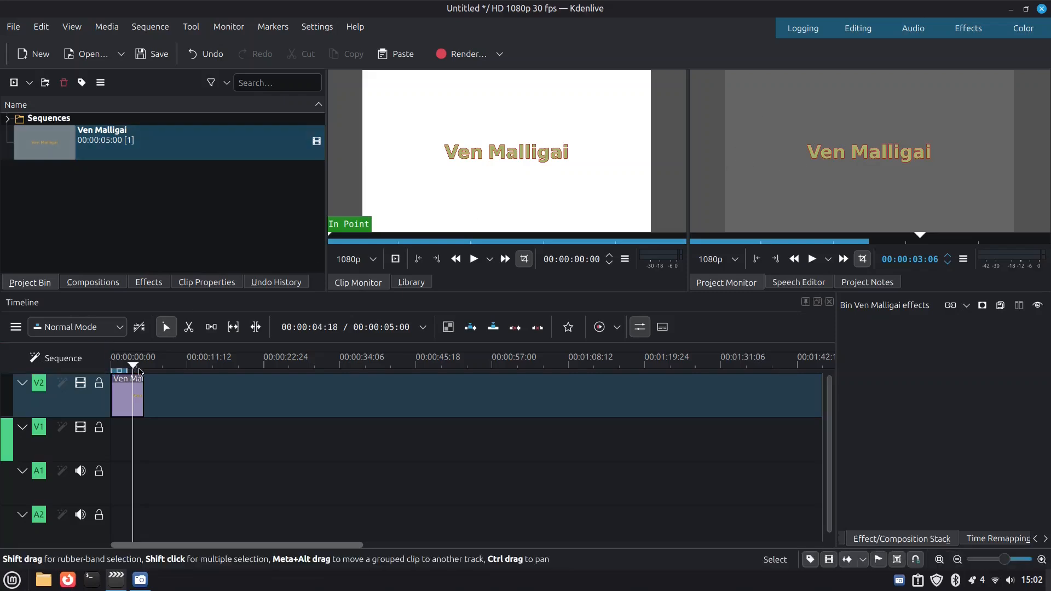
Start a new title clip and give it a black background with opacity 0.
{"action": "left_click_drag", "start_coordinate": [133, 365], "coordinate": [111, 366]}
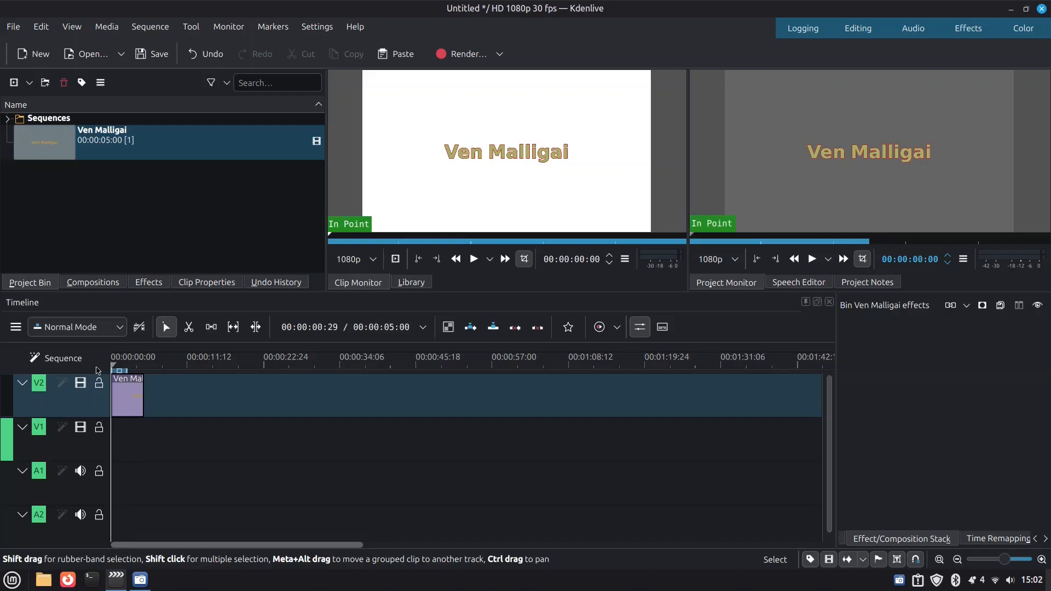
{"action": "left_click", "coordinate": [30, 83]}
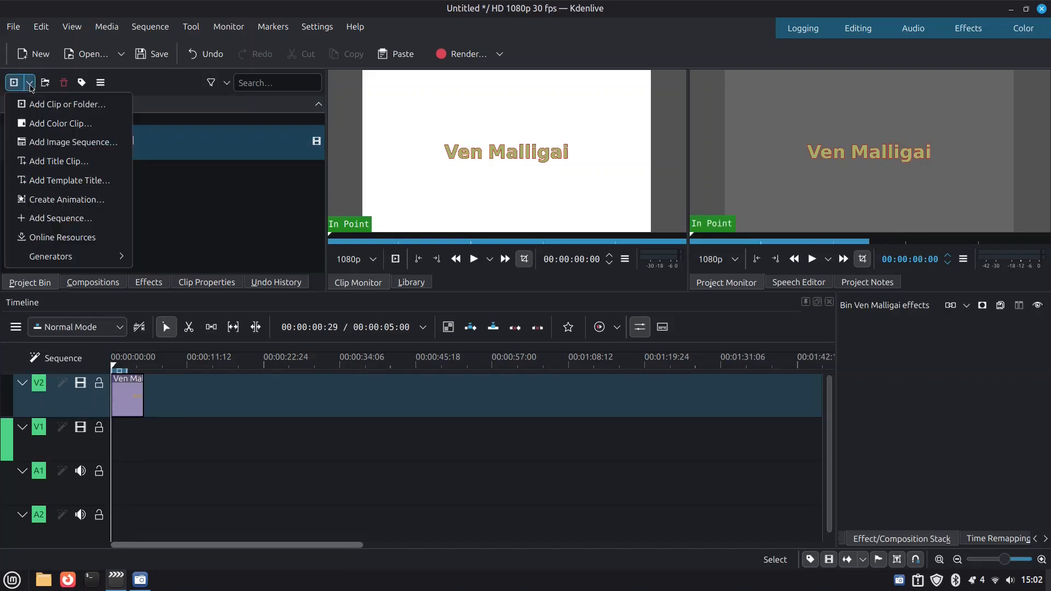
{"action": "left_click", "coordinate": [42, 161]}
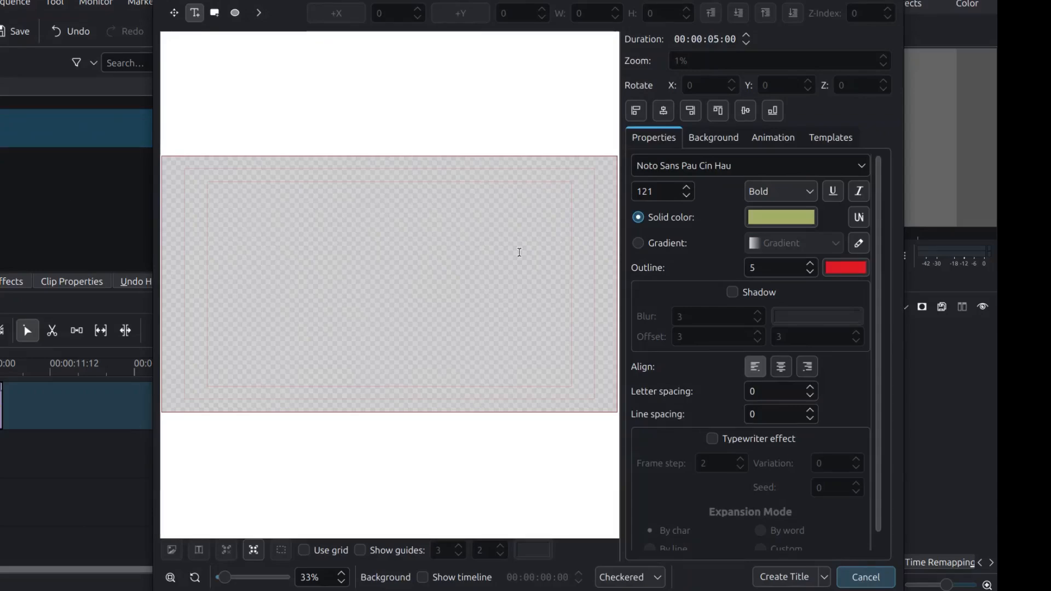
{"action": "left_click", "coordinate": [714, 138]}
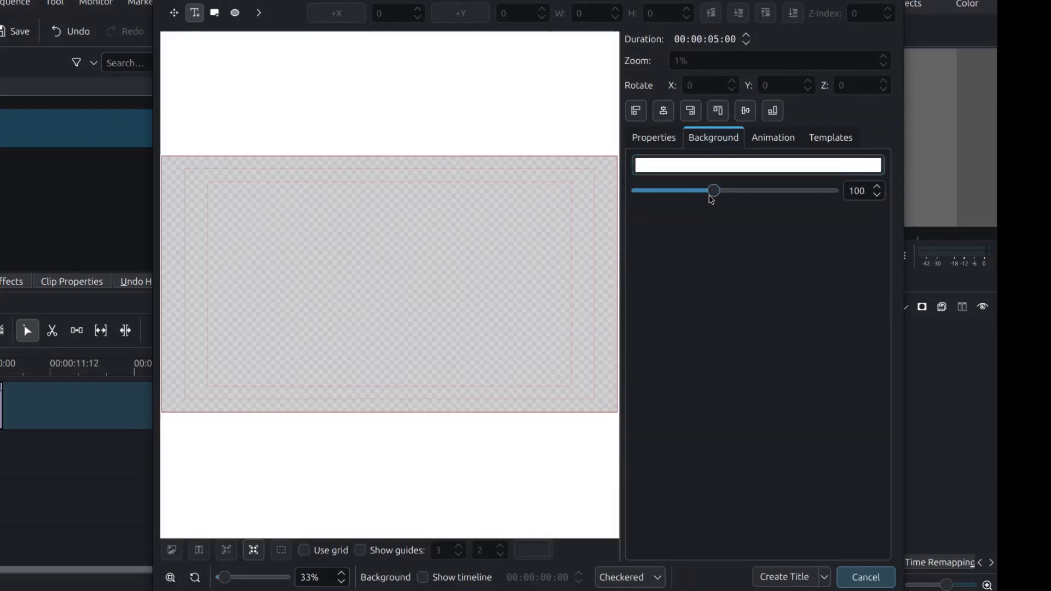
{"action": "left_click_drag", "start_coordinate": [713, 192], "coordinate": [631, 193]}
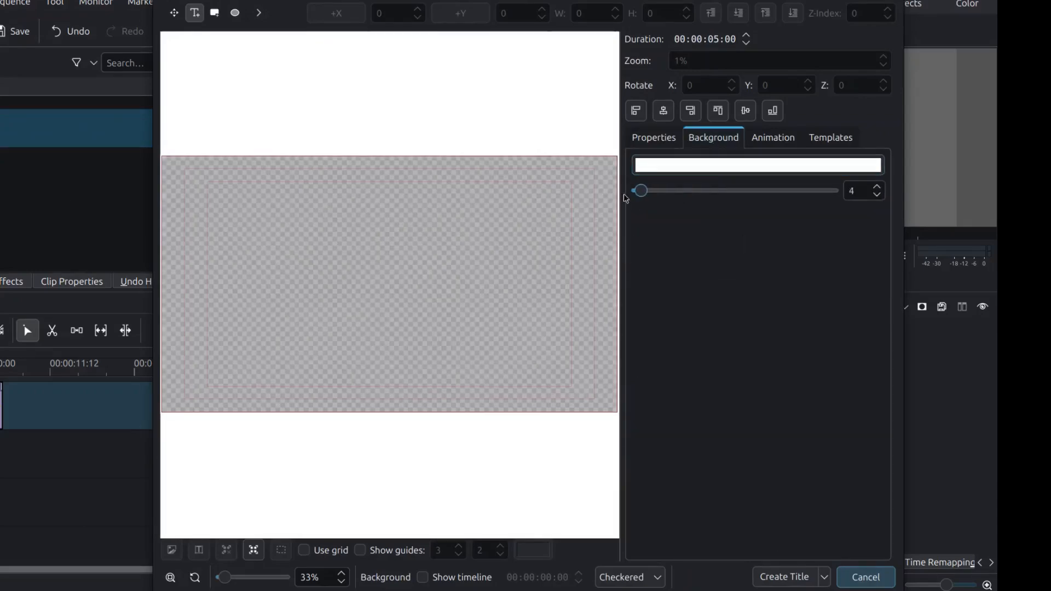
{"action": "left_click", "coordinate": [657, 164]}
{"action": "left_click", "coordinate": [652, 229]}
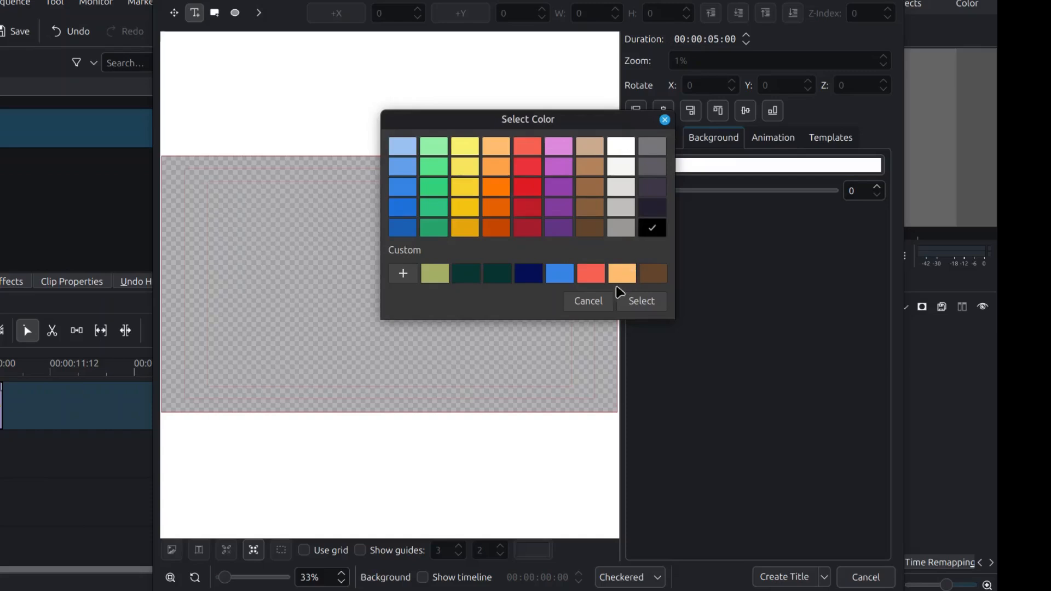
{"action": "left_click", "coordinate": [642, 302]}
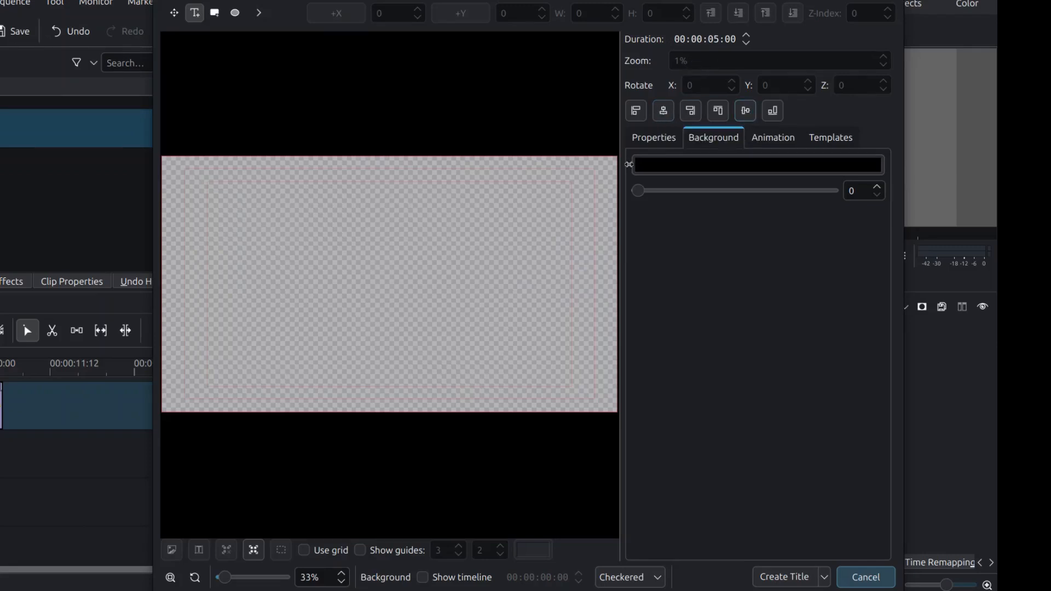
Add the text "Ven Malligai" to the title and centre it horizontally and vertically in the frame.
{"action": "left_click", "coordinate": [756, 140]}
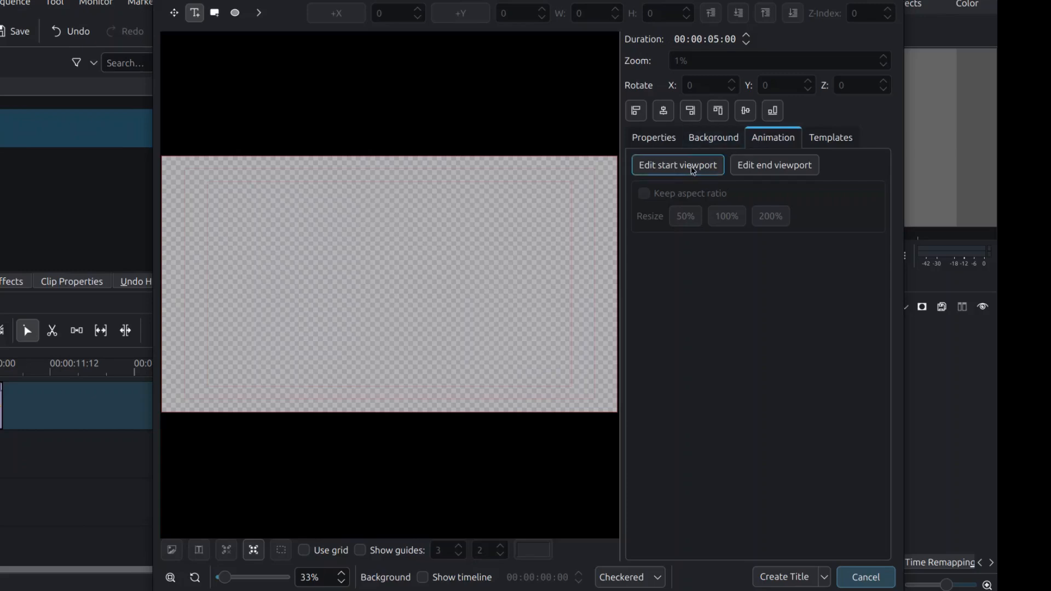
{"action": "left_click", "coordinate": [248, 267]}
{"action": "key", "text": "BackSpace"}
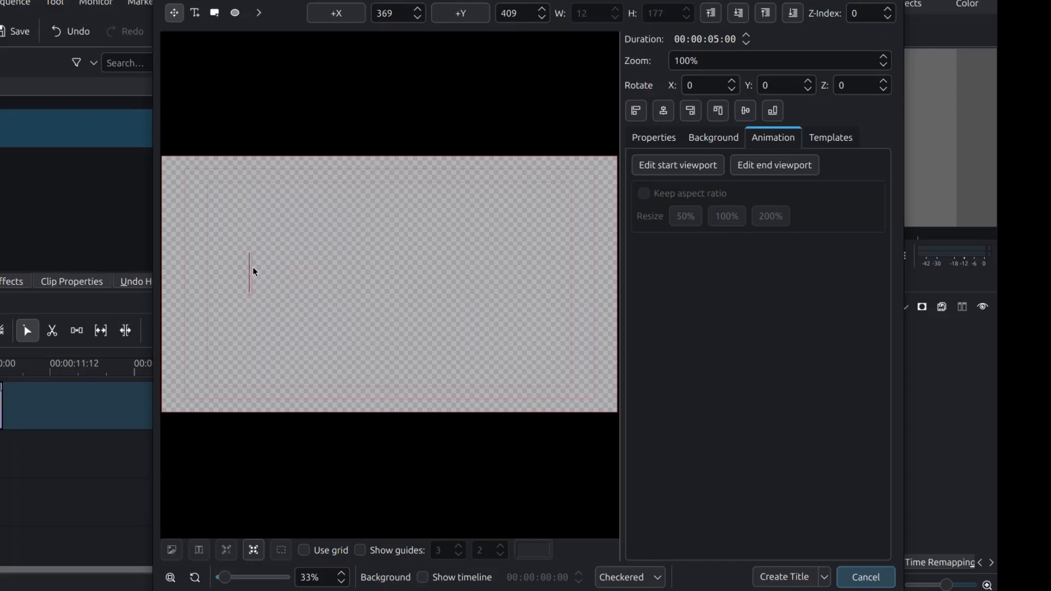
{"action": "type", "text": "Ven Malli"}
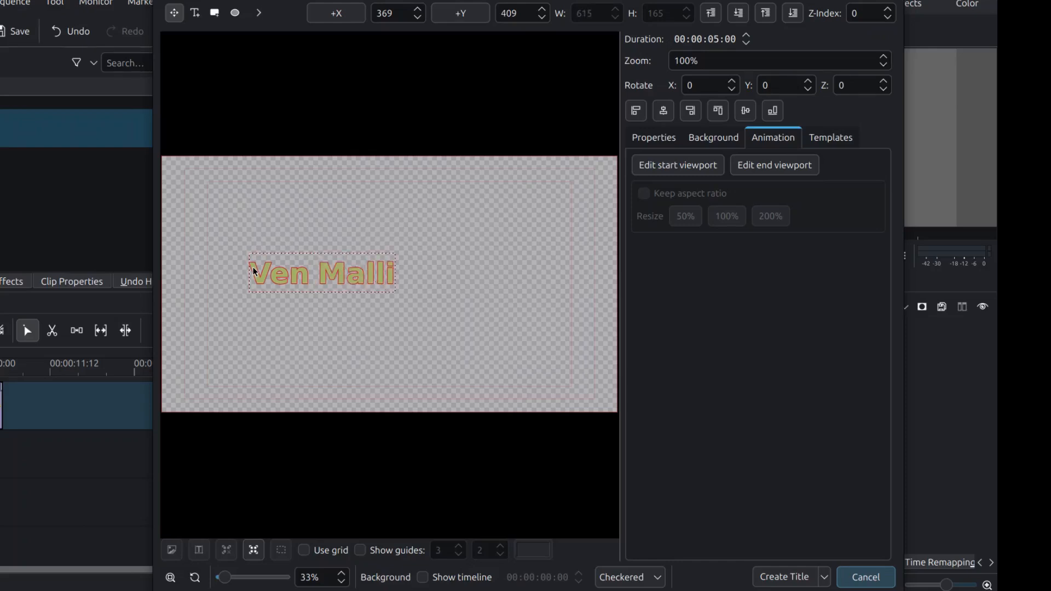
{"action": "type", "text": "gai"}
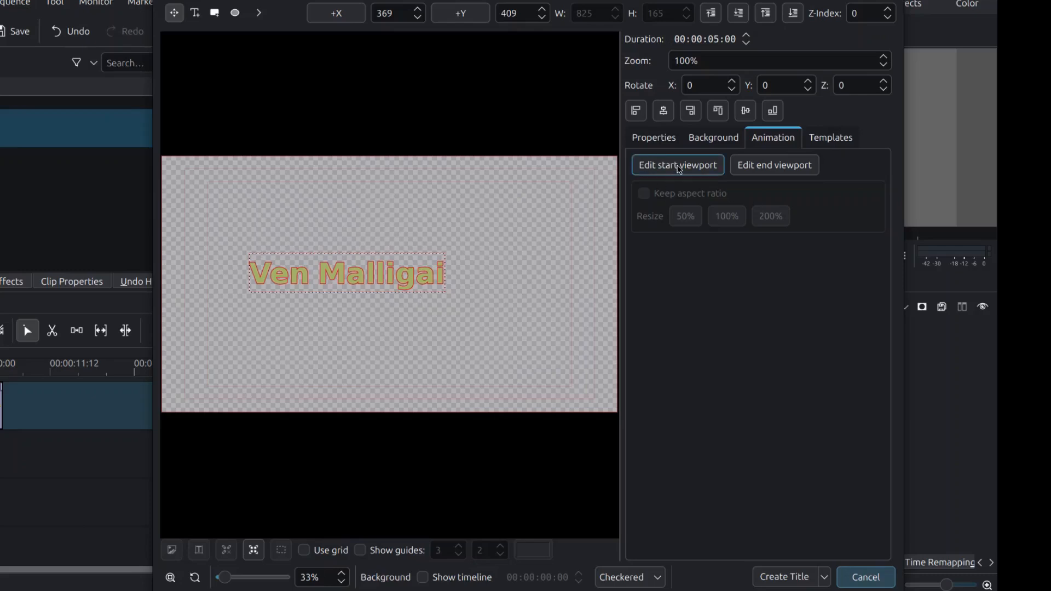
{"action": "left_click", "coordinate": [663, 110]}
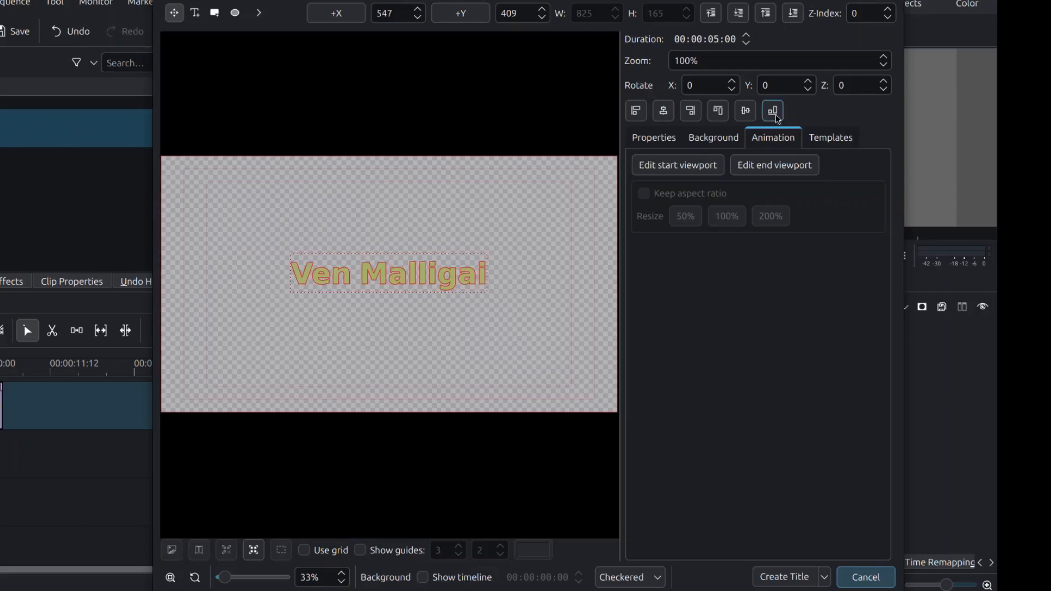
{"action": "left_click", "coordinate": [751, 115]}
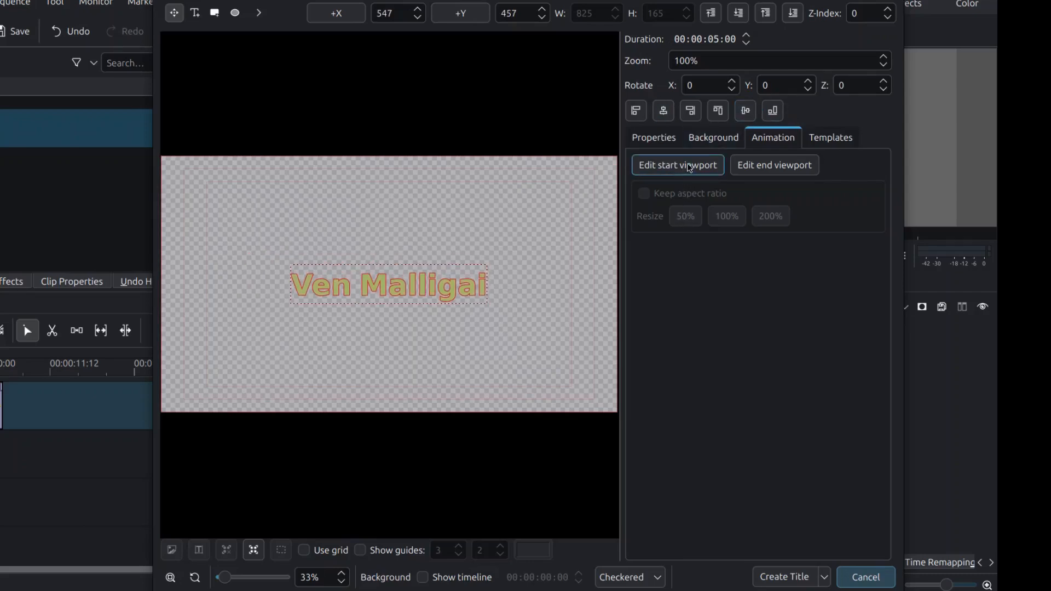
Move the animation's start viewport above the frame to about X -6, Y -992, and open the end viewport for editing.
{"action": "left_click", "coordinate": [689, 169]}
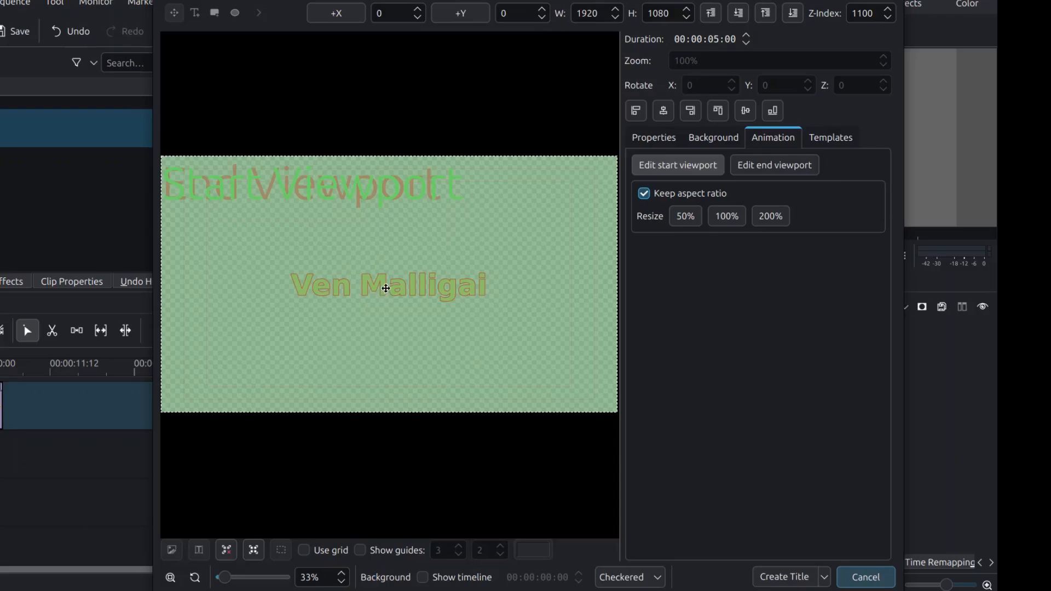
{"action": "left_click_drag", "start_coordinate": [386, 287], "coordinate": [383, 162]}
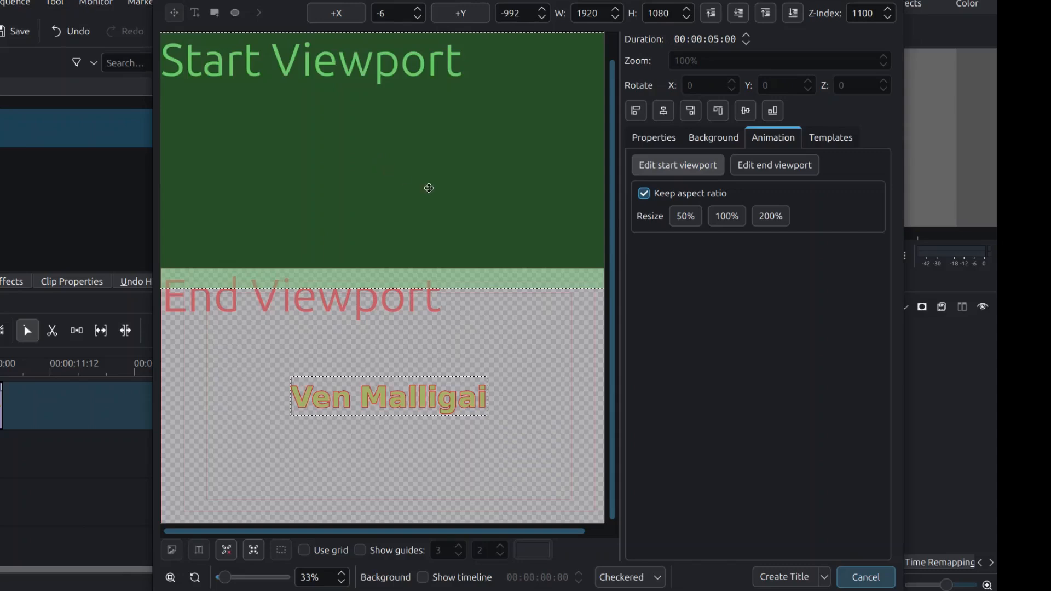
{"action": "left_click", "coordinate": [784, 173]}
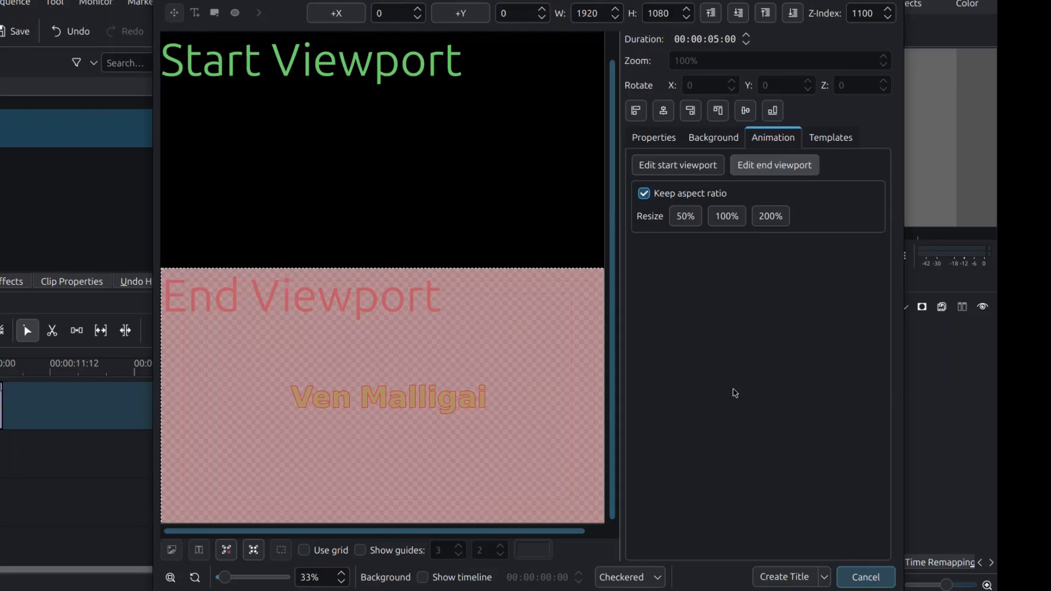
Create the animated title clip, preview it, and place it directly after the first title on track V2.
{"action": "left_click", "coordinate": [774, 577]}
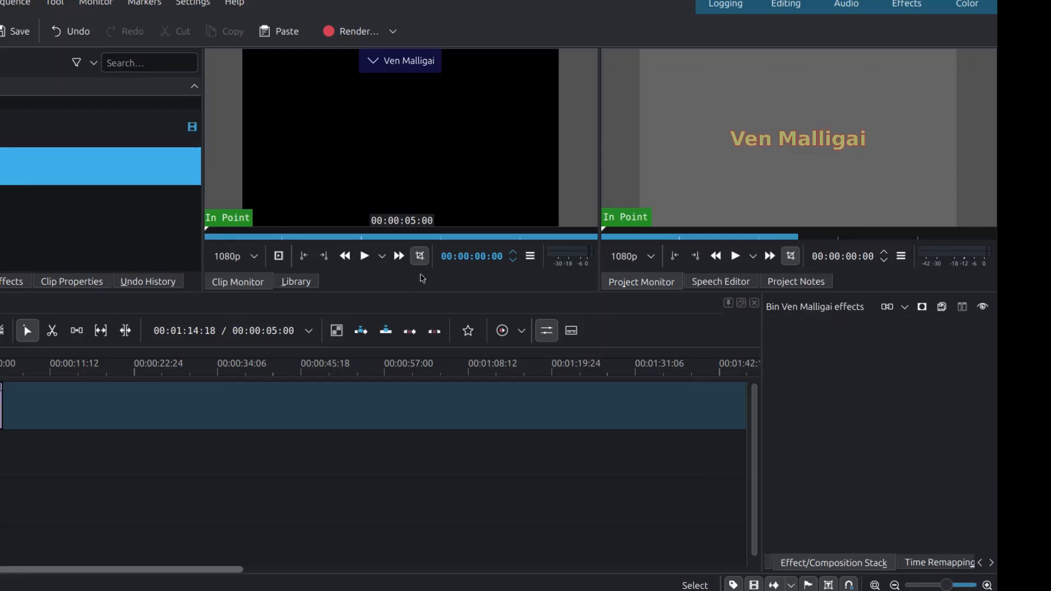
{"action": "left_click", "coordinate": [364, 256]}
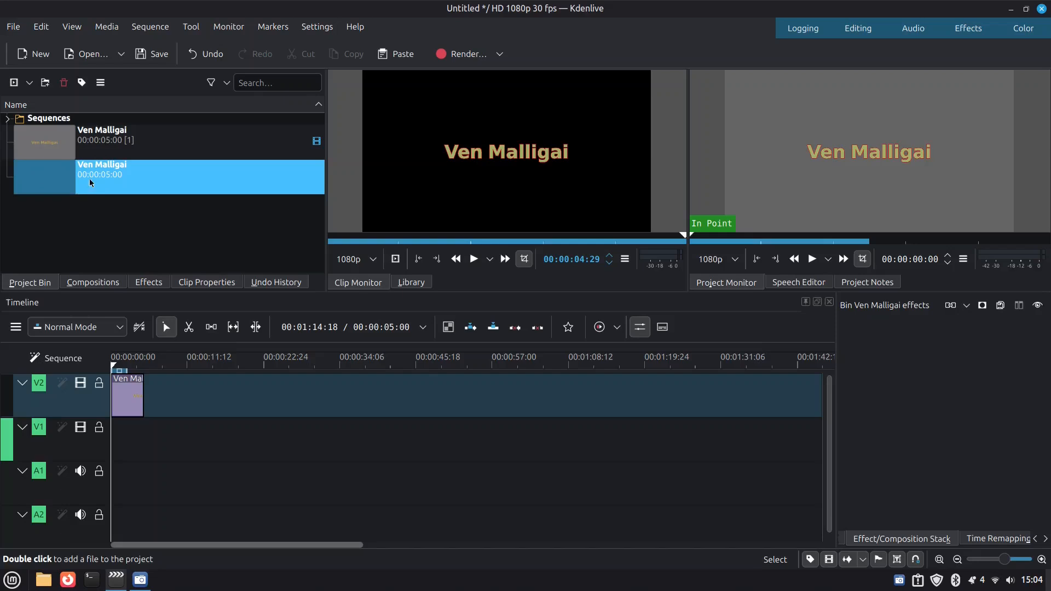
{"action": "left_click_drag", "start_coordinate": [55, 182], "coordinate": [153, 395]}
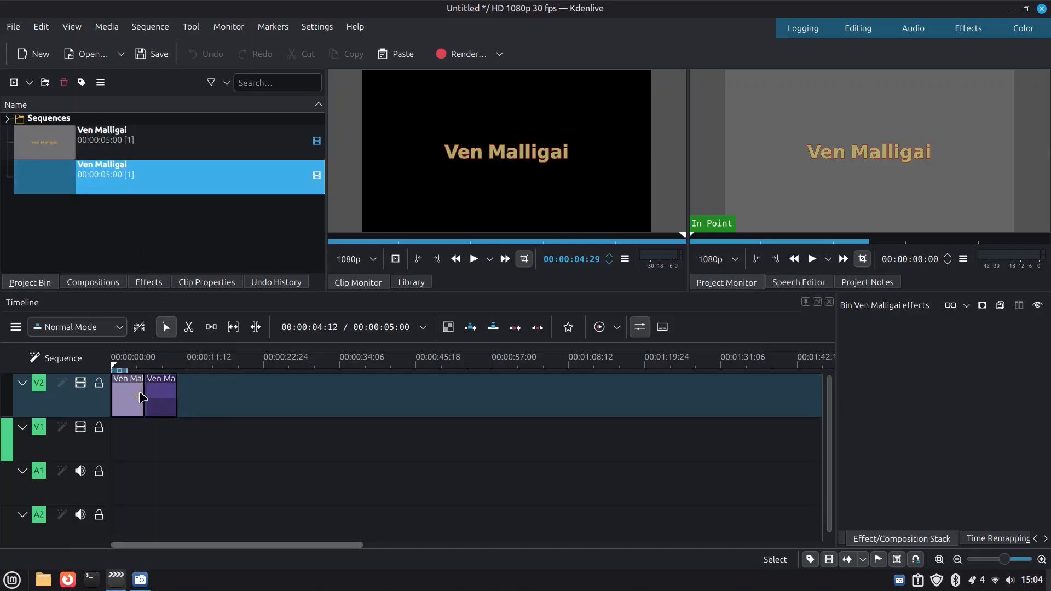
Start a third title clip and add the text "Ven Malligai" to it.
{"action": "left_click", "coordinate": [30, 83]}
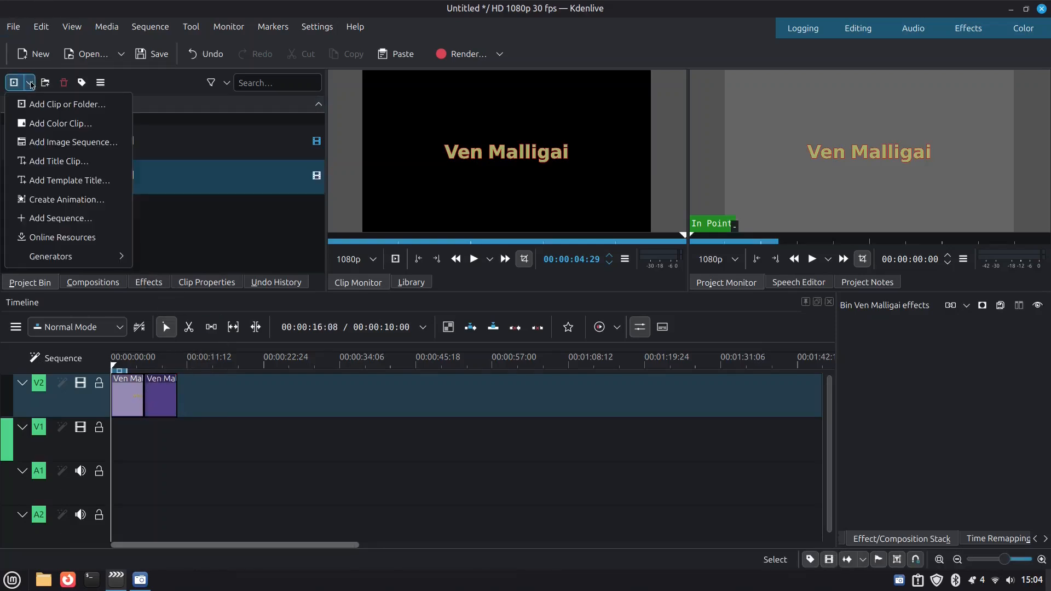
{"action": "left_click", "coordinate": [63, 162]}
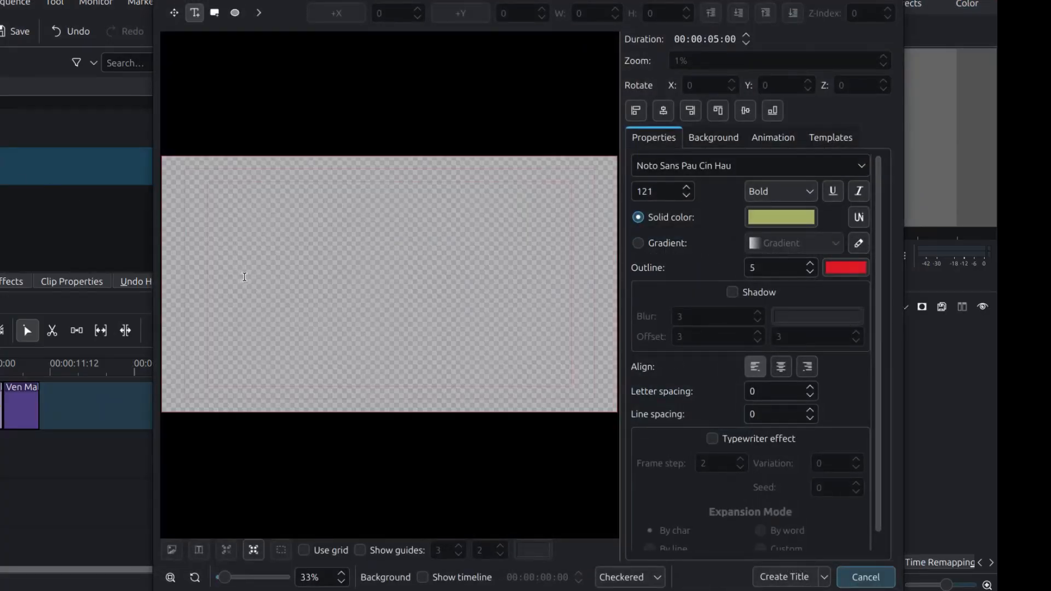
{"action": "left_click", "coordinate": [245, 277]}
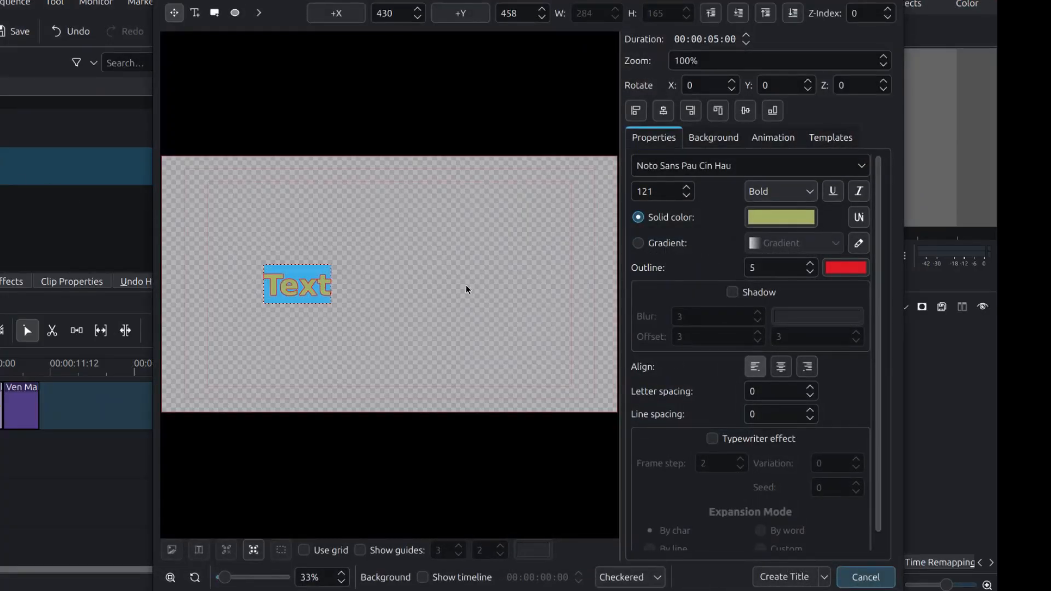
{"action": "key", "text": "BackSpace"}
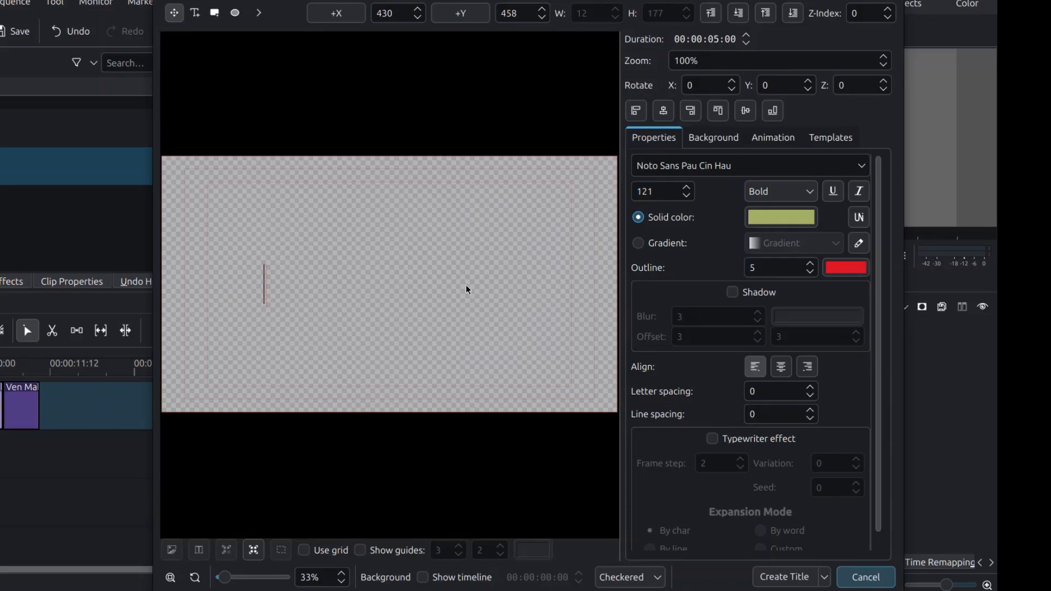
{"action": "type", "text": "Ven"}
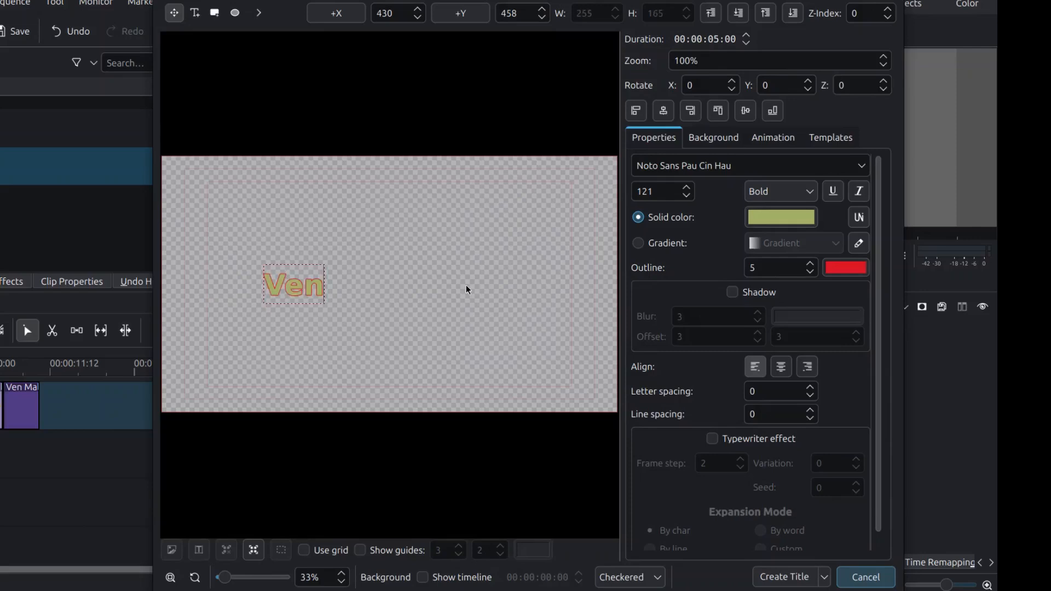
{"action": "type", "text": " M"}
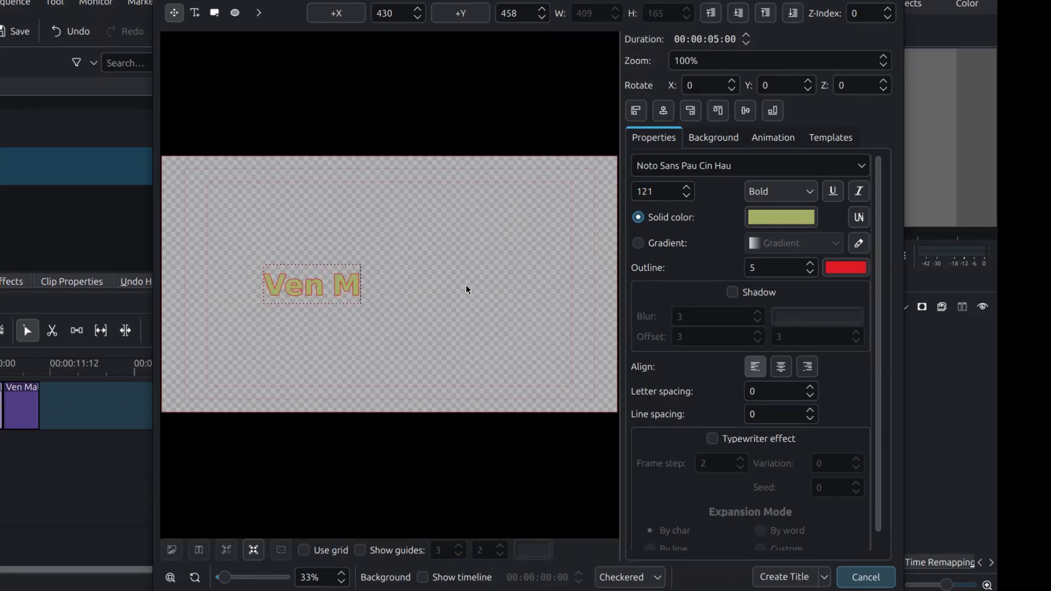
{"action": "type", "text": "all"}
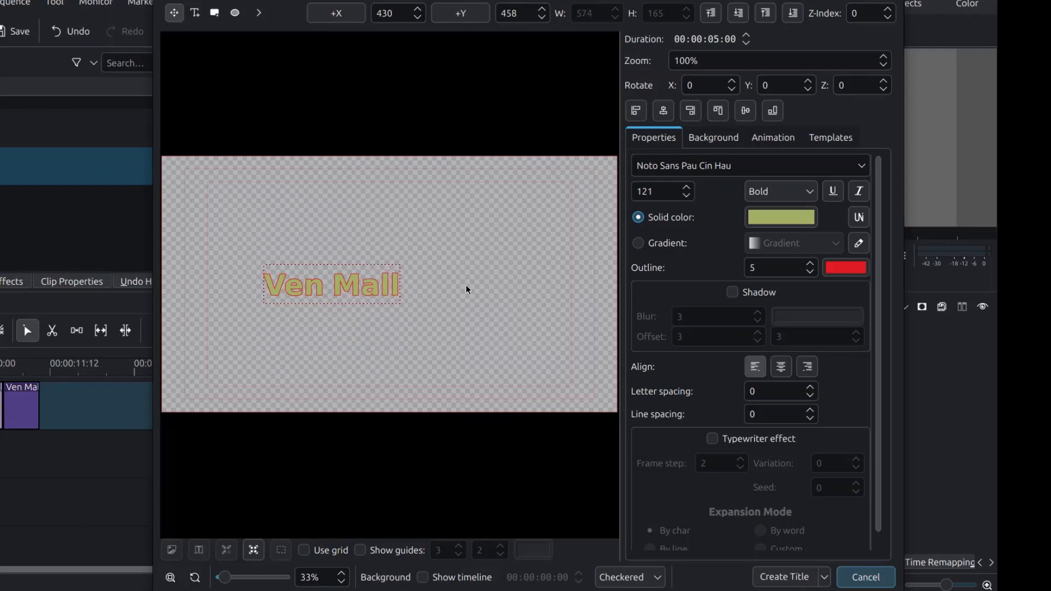
{"action": "type", "text": "igai"}
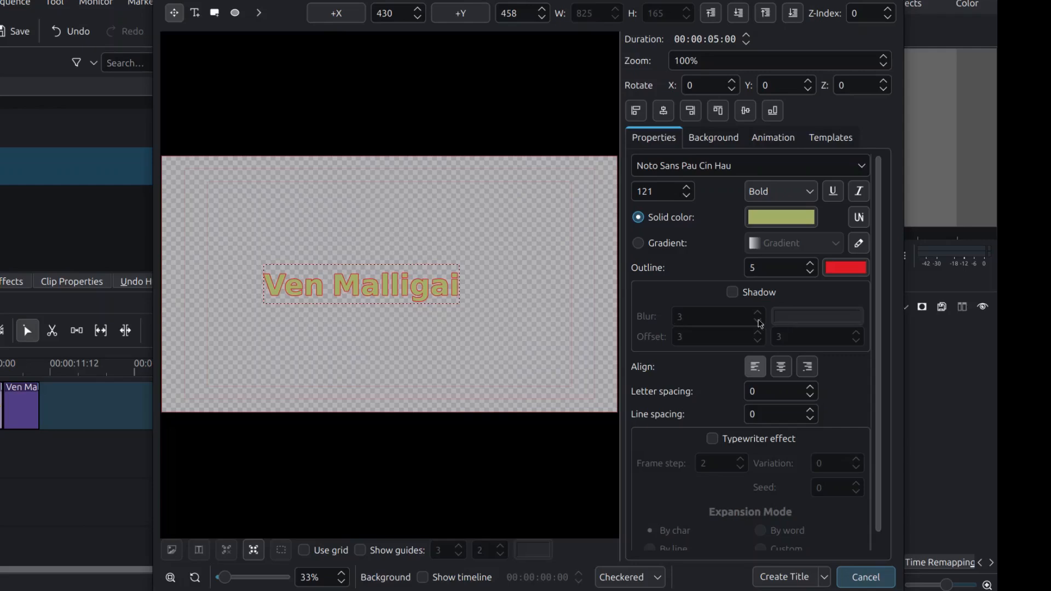
Enable the shadow and the typewriter effect on the text and centre it horizontally and vertically in the frame.
{"action": "left_click", "coordinate": [733, 292]}
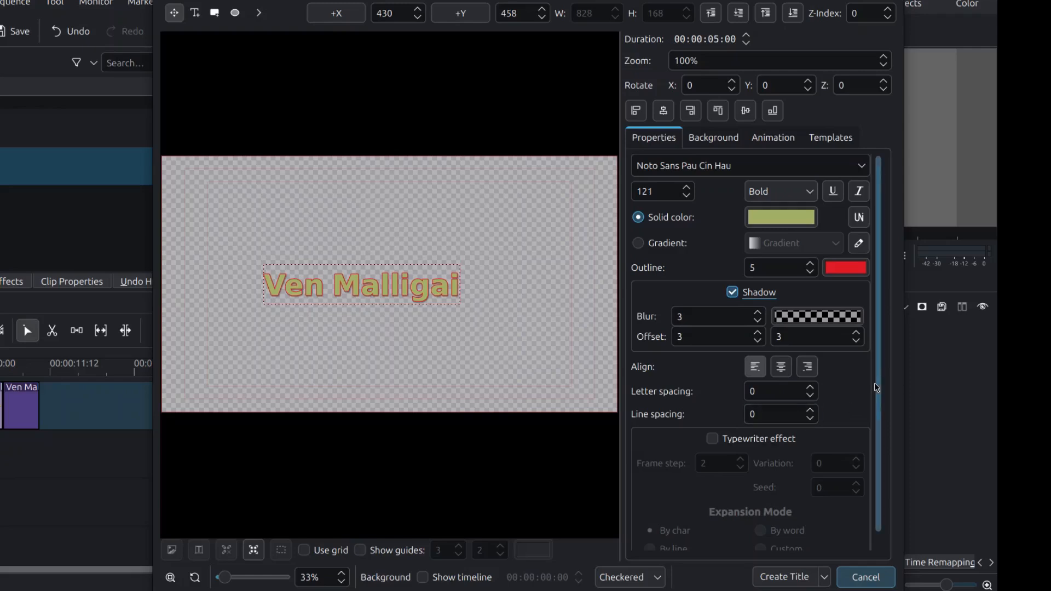
{"action": "left_click_drag", "start_coordinate": [878, 387], "coordinate": [878, 412]}
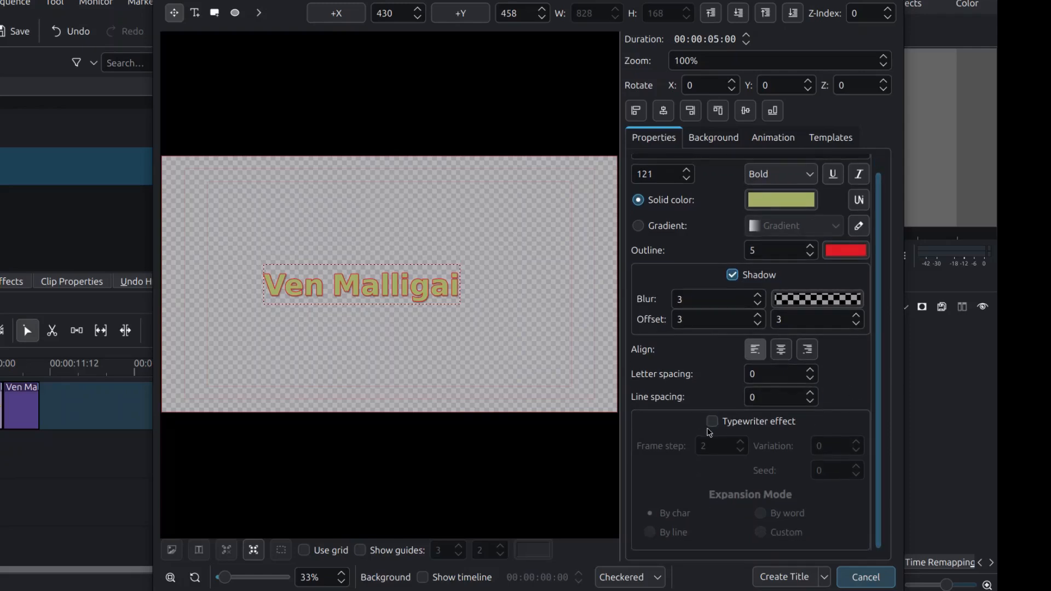
{"action": "left_click", "coordinate": [712, 422]}
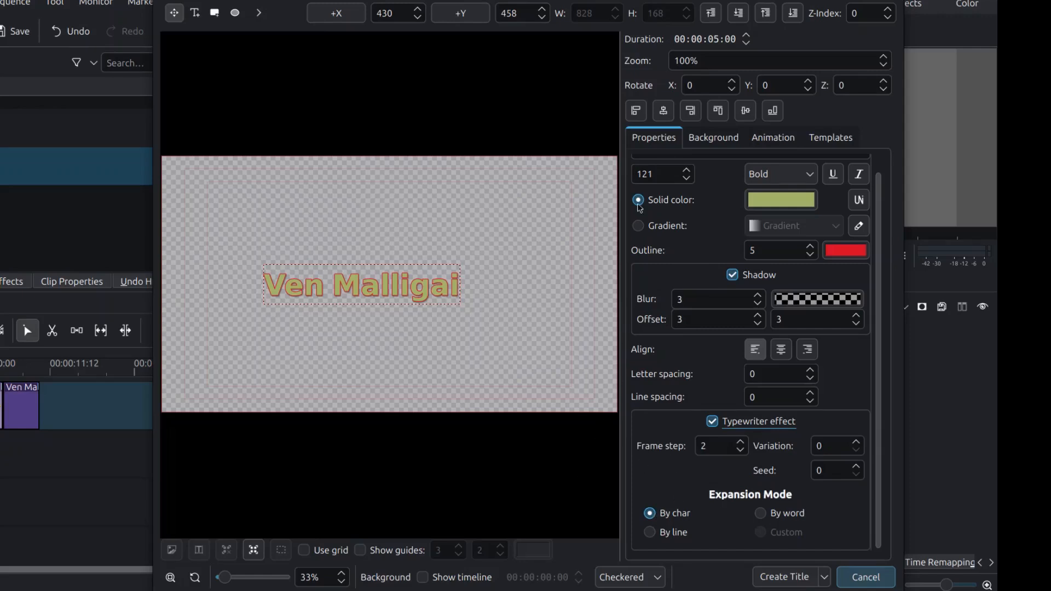
{"action": "left_click", "coordinate": [663, 111]}
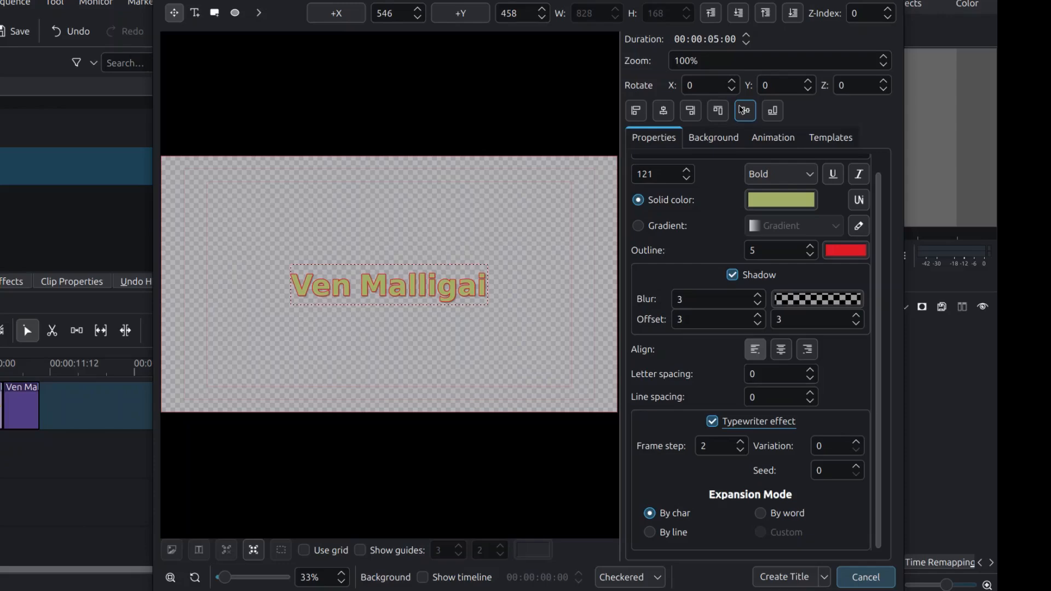
{"action": "left_click", "coordinate": [742, 109]}
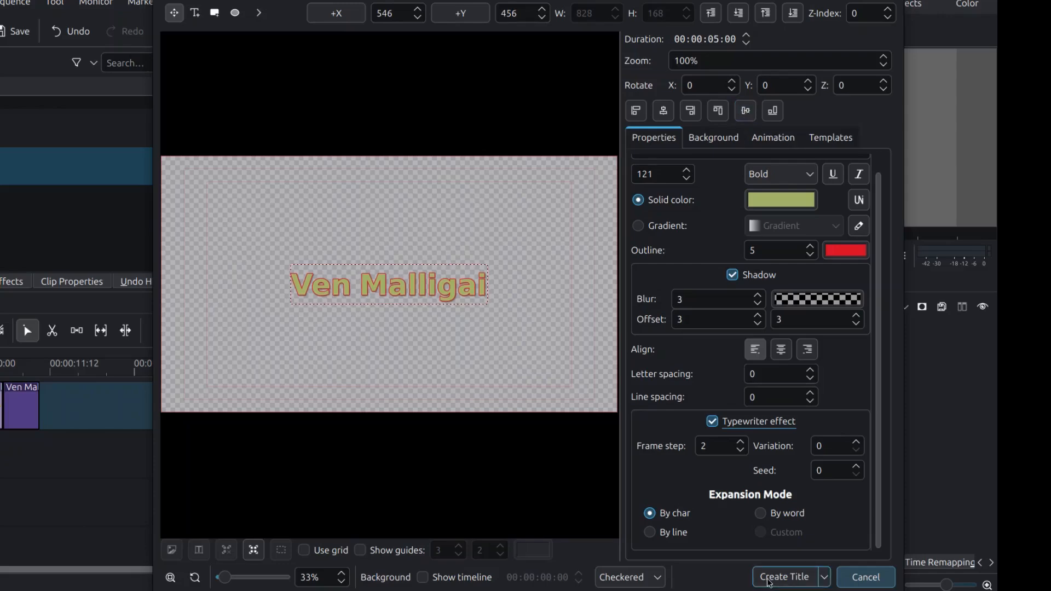
Create the typewriter title clip, preview it, and place it after the second title on V2, ending at about 00:00:16:29.
{"action": "left_click", "coordinate": [784, 577]}
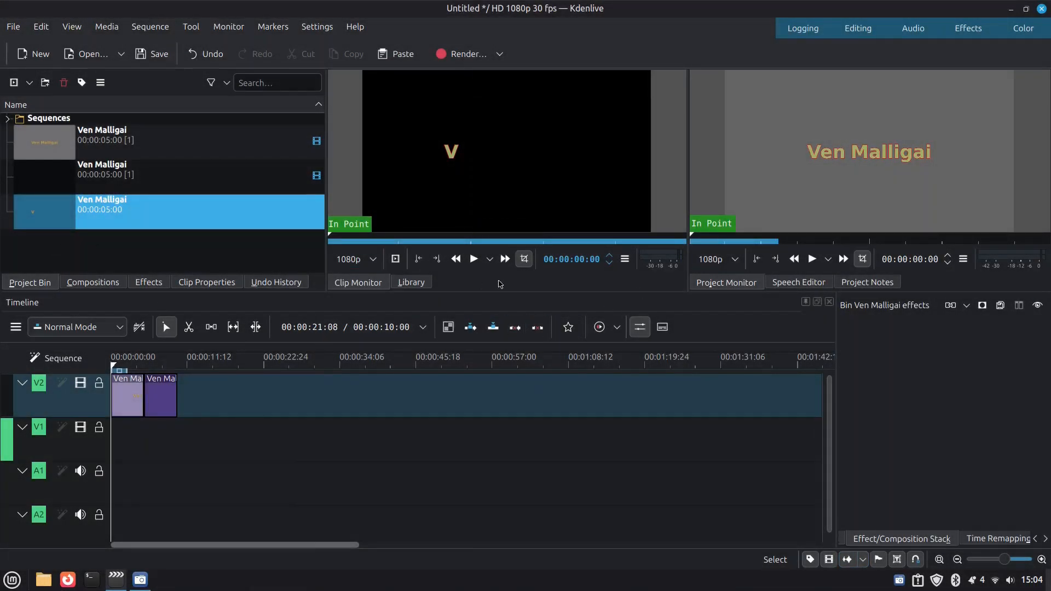
{"action": "key", "text": "space"}
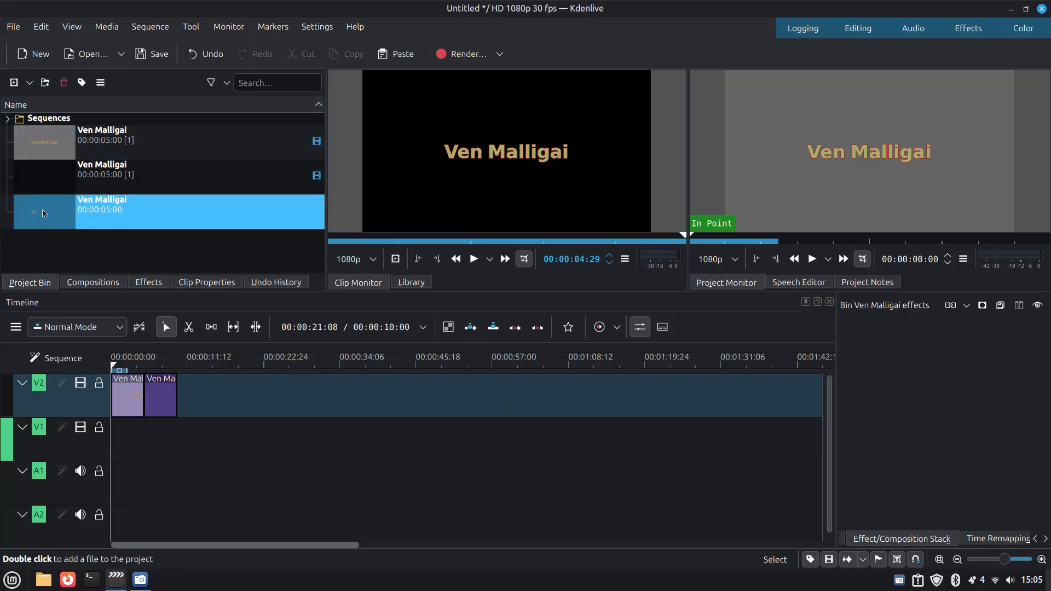
{"action": "left_click_drag", "start_coordinate": [44, 214], "coordinate": [224, 395]}
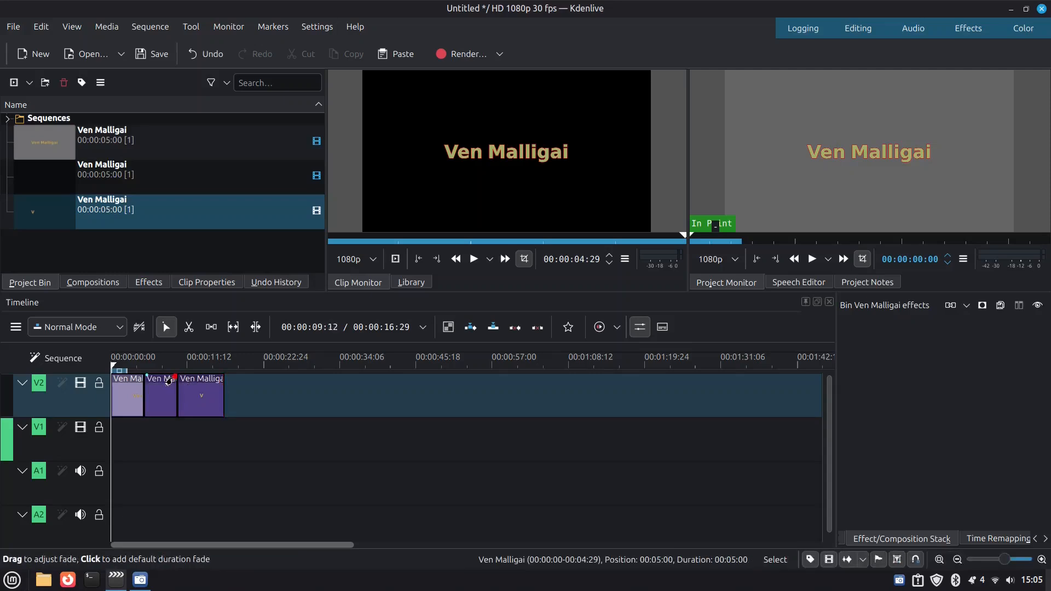
Add default-duration fades on V2: fade out the first title, fade the second in and out, and fade in the third.
{"action": "left_click", "coordinate": [146, 382]}
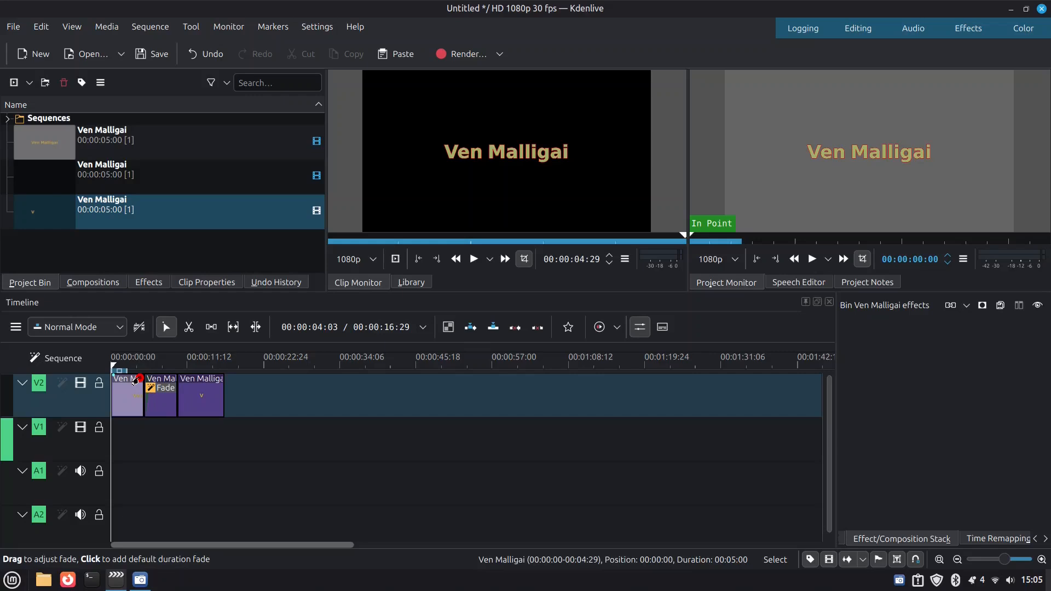
{"action": "left_click", "coordinate": [135, 381]}
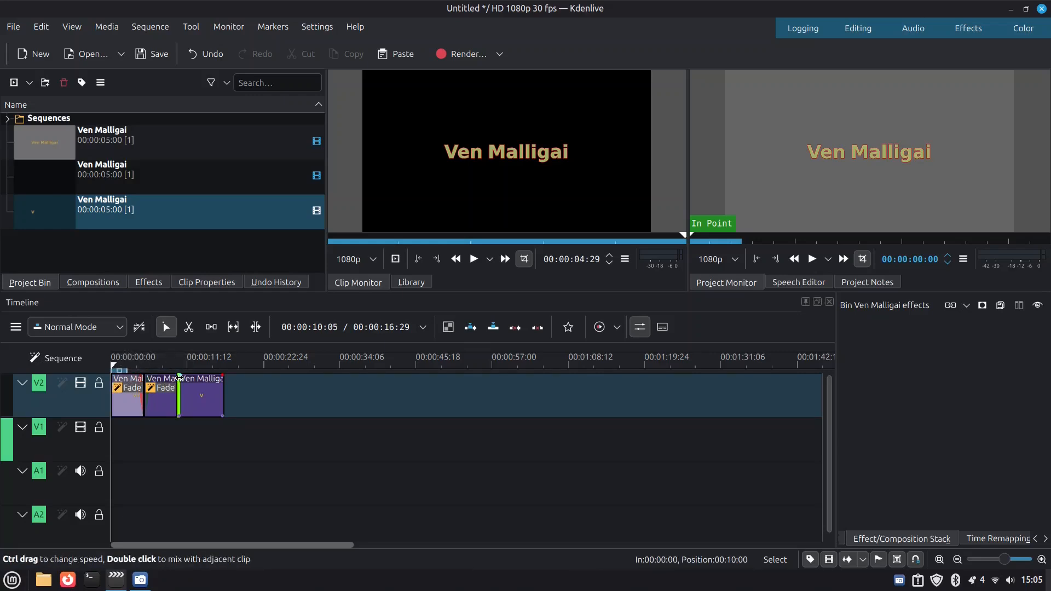
{"action": "left_click", "coordinate": [181, 382]}
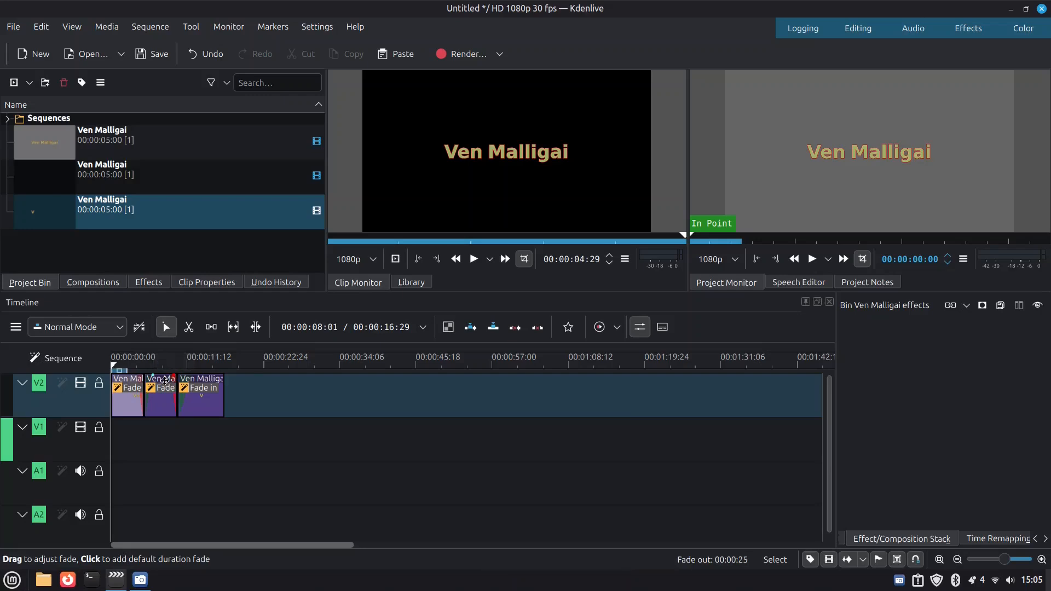
{"action": "left_click", "coordinate": [168, 382]}
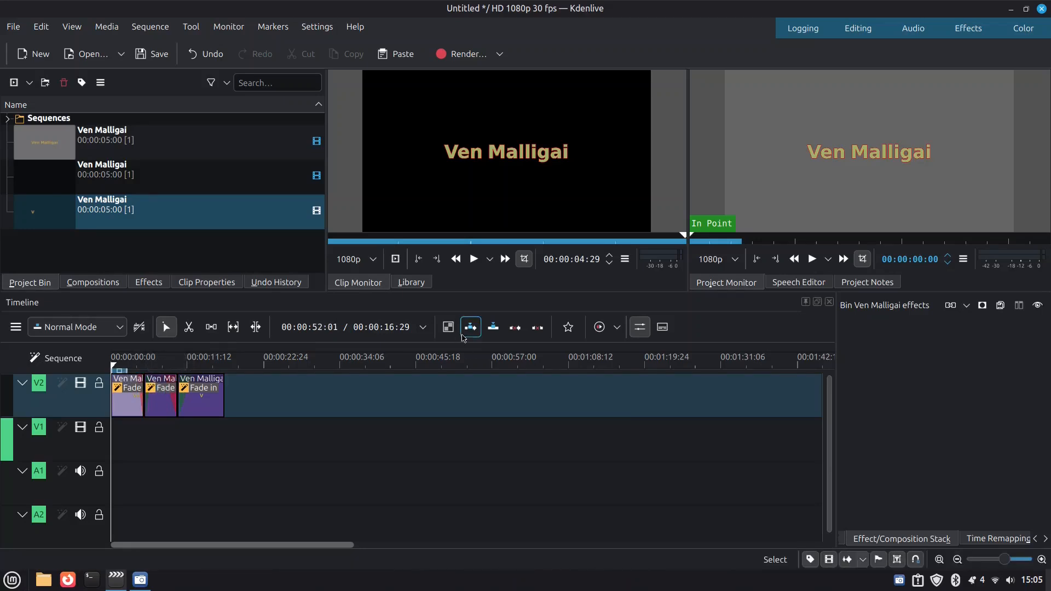